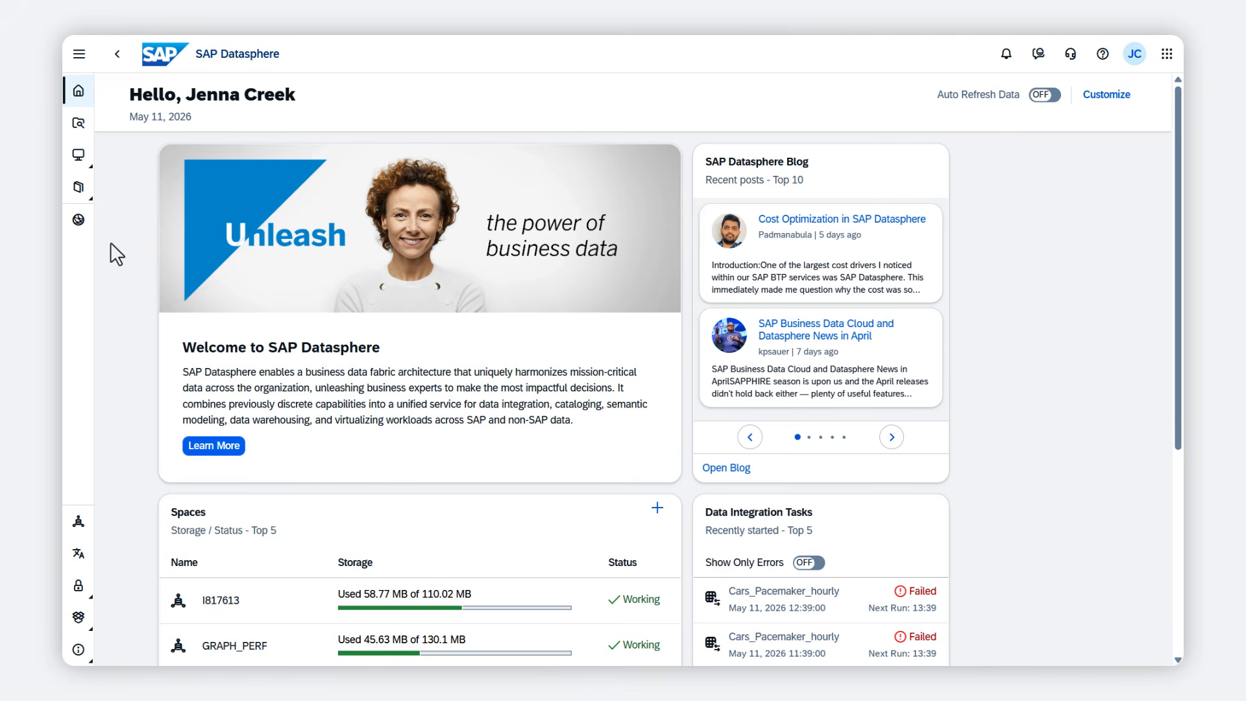
Open the catalog search and start creating a new glossary
{"action": "left_click", "coordinate": [83, 192]}
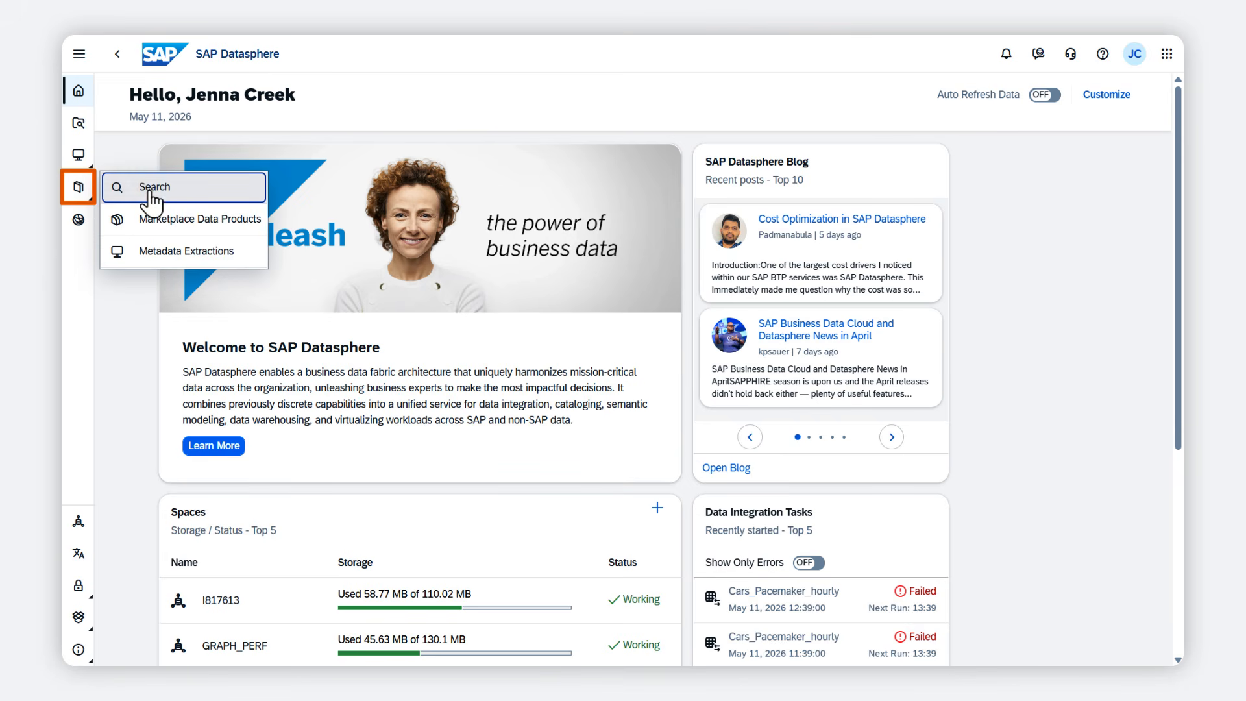
{"action": "left_click", "coordinate": [149, 192]}
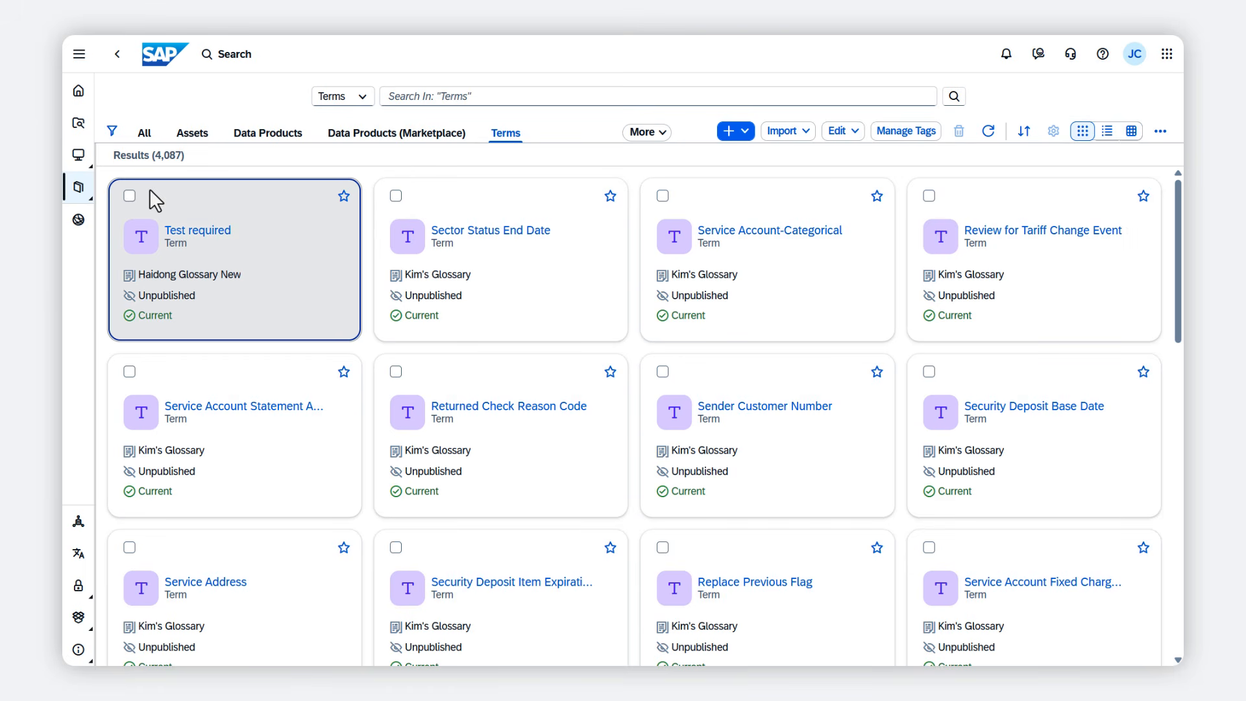
{"action": "left_click", "coordinate": [746, 132]}
{"action": "left_click", "coordinate": [752, 154]}
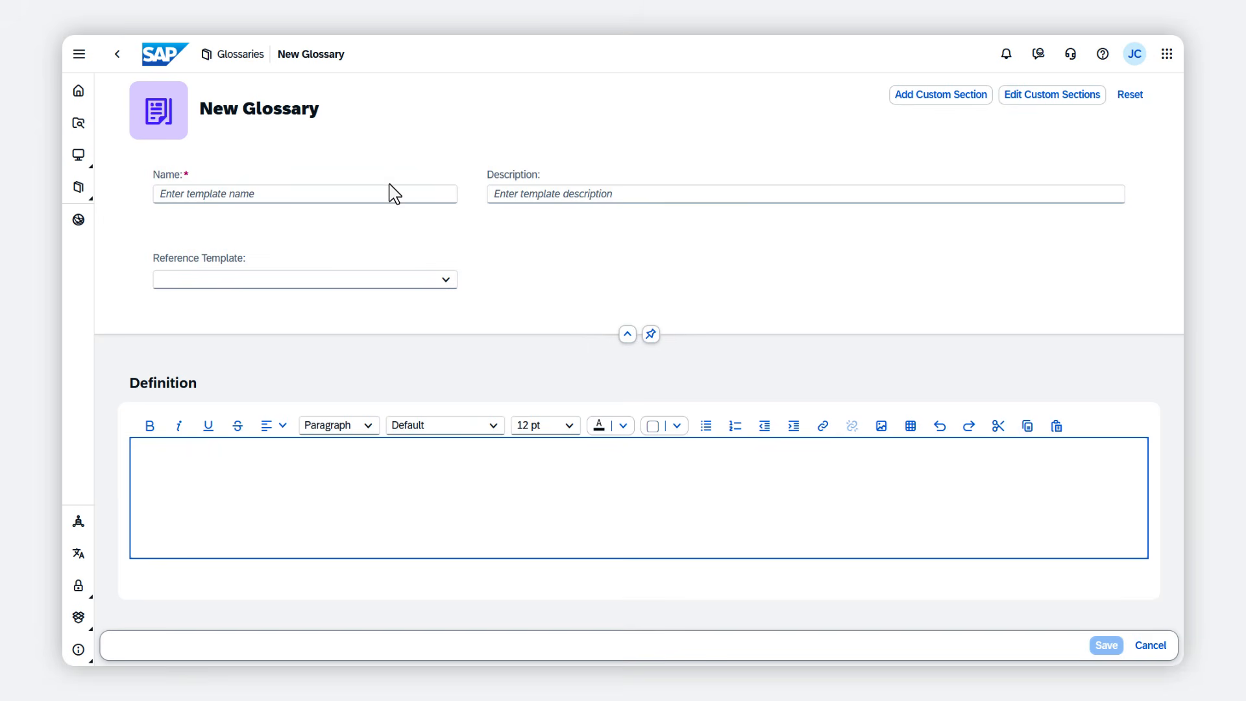
Name the glossary Products and describe it as "Glossary for product terms"
{"action": "left_click", "coordinate": [247, 196]}
{"action": "type", "text": "Products"}
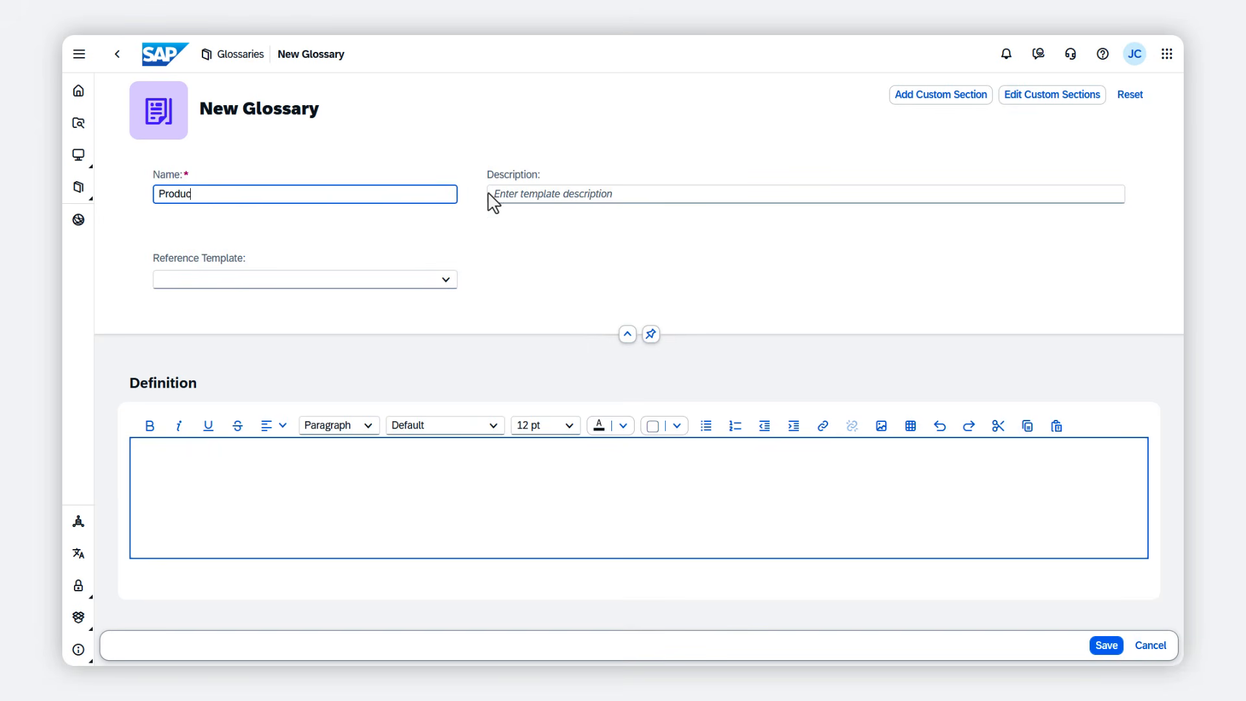
{"action": "left_click", "coordinate": [635, 194]}
{"action": "type", "text": "Glossary for product terms"}
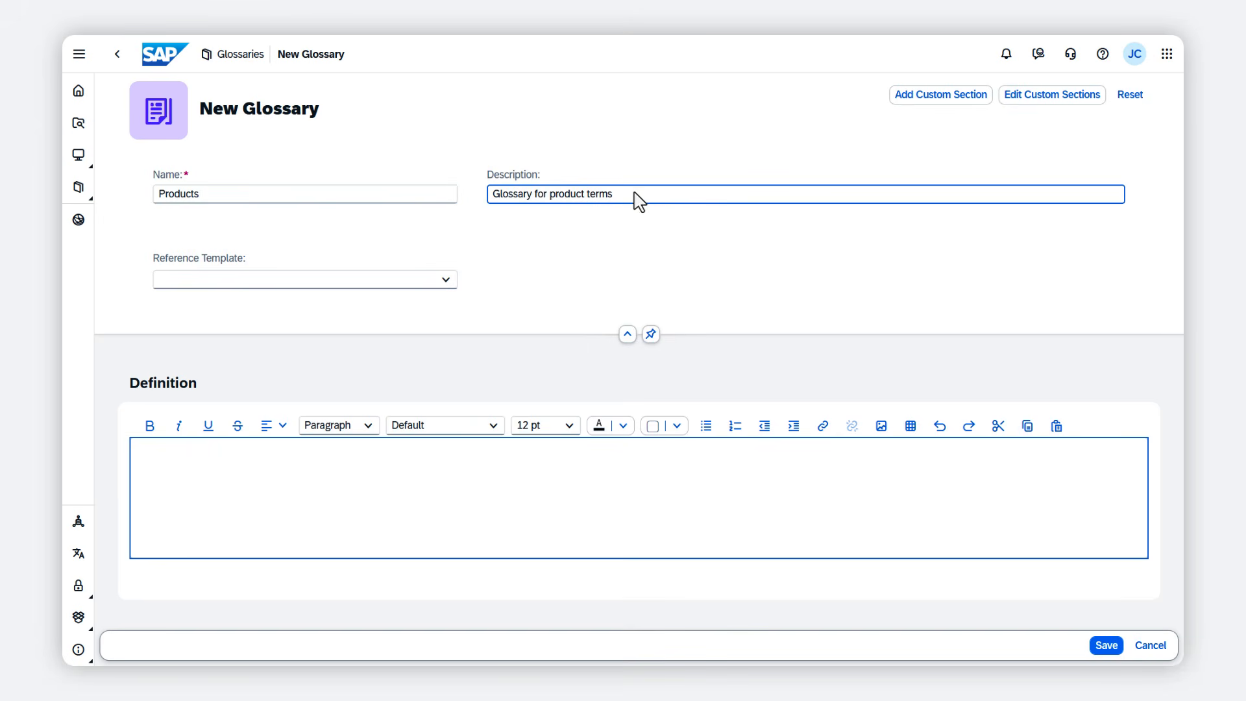
Apply Sales and Services as the reference template, accept overwriting the template, and review the custom section it brings in
{"action": "left_click", "coordinate": [446, 280]}
{"action": "scroll", "coordinate": [448, 298], "scroll_direction": "down", "scroll_amount": 10}
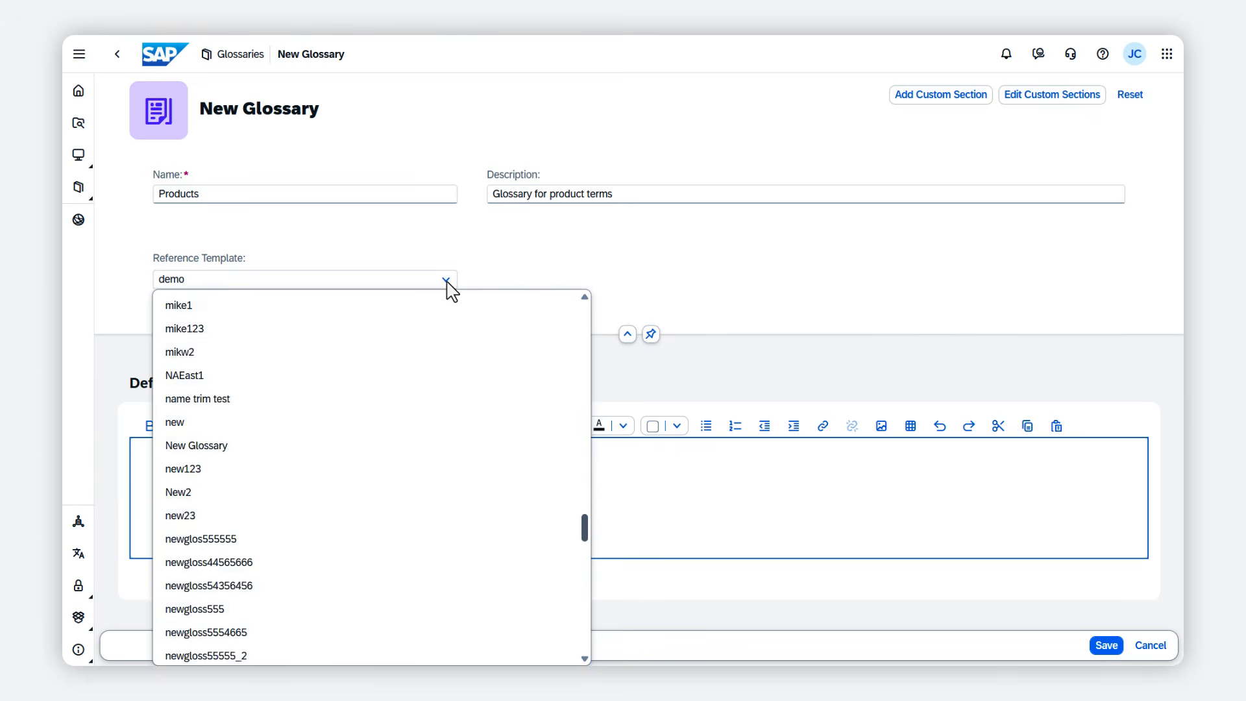
{"action": "left_click", "coordinate": [433, 551]}
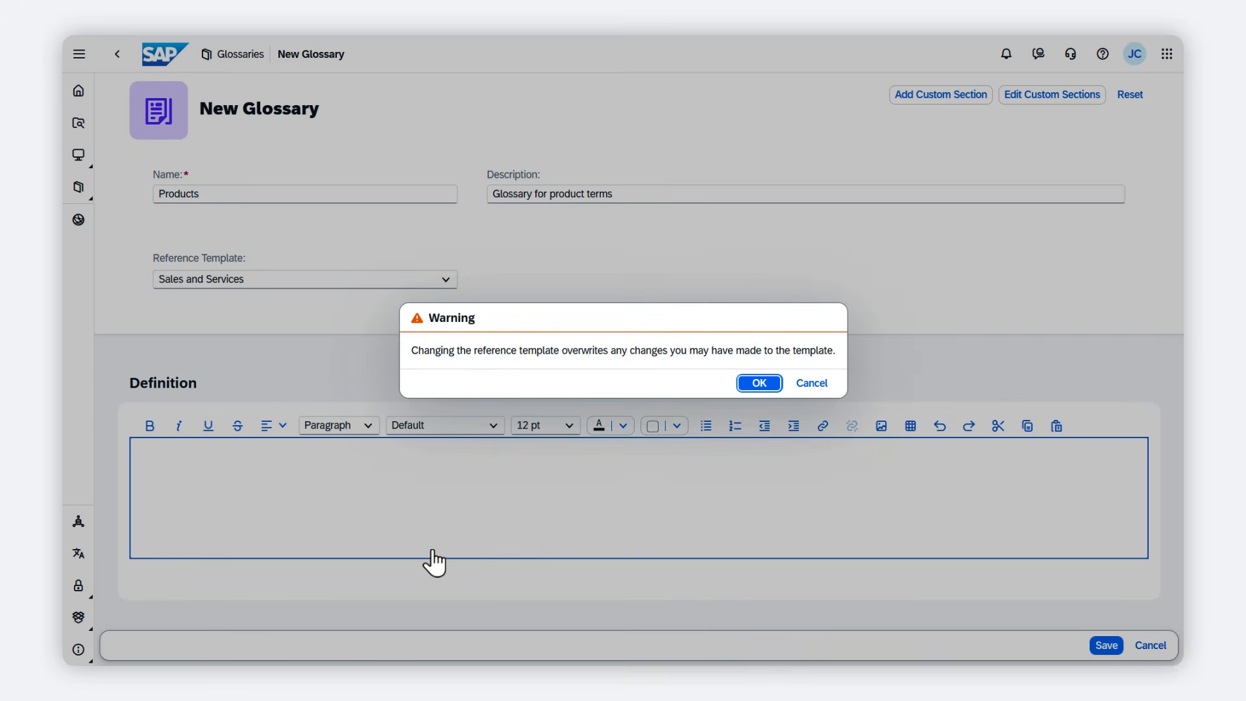
{"action": "left_click", "coordinate": [753, 383]}
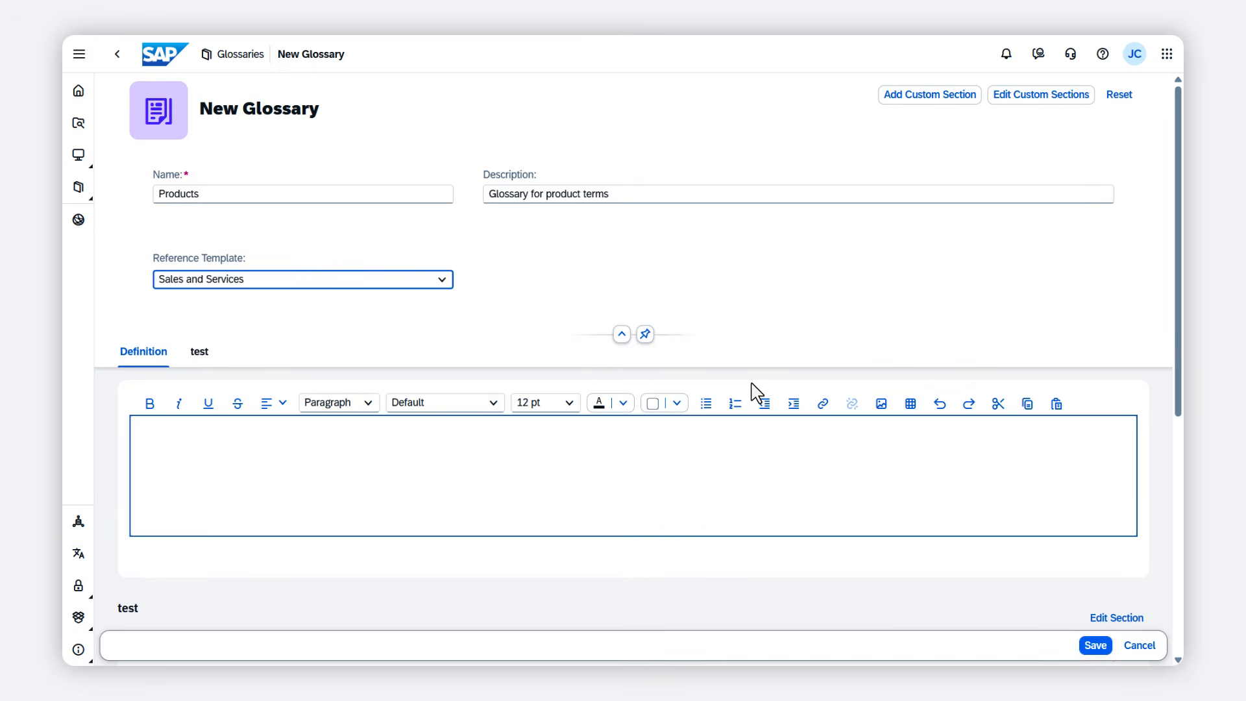
{"action": "scroll", "coordinate": [753, 389], "scroll_direction": "down", "scroll_amount": 4}
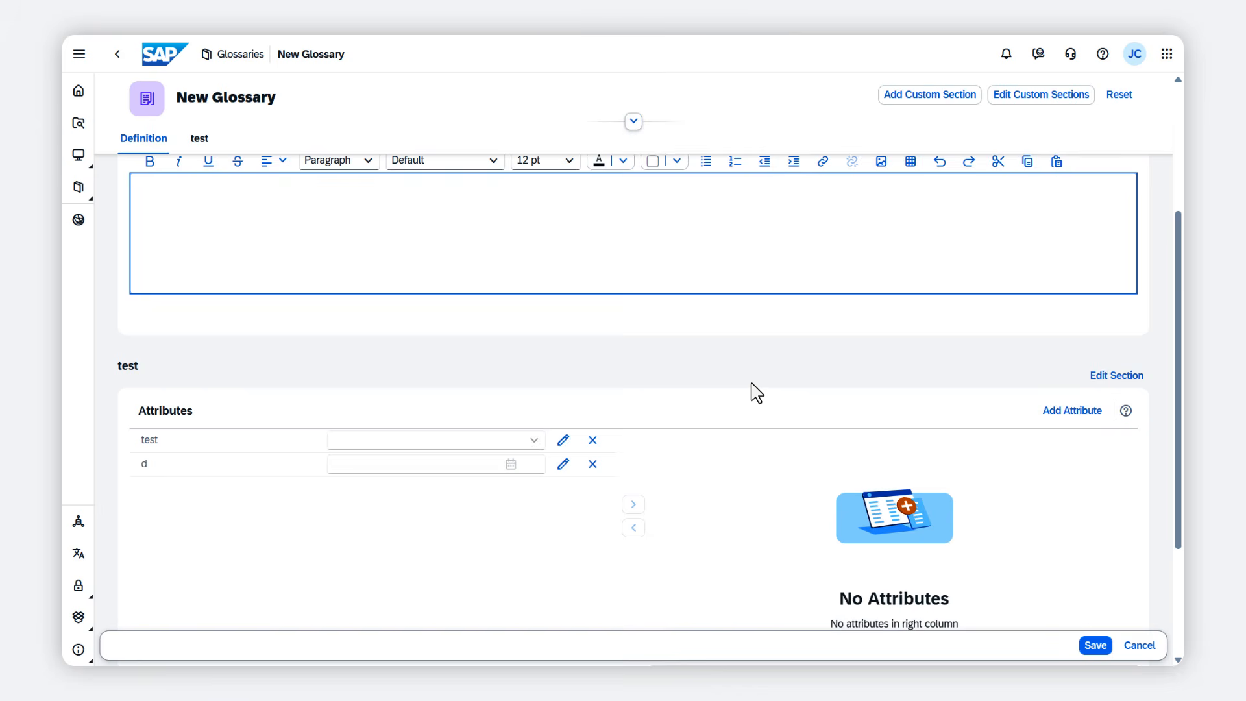
{"action": "scroll", "coordinate": [755, 393], "scroll_direction": "down", "scroll_amount": 1}
{"action": "scroll", "coordinate": [753, 390], "scroll_direction": "up", "scroll_amount": 5}
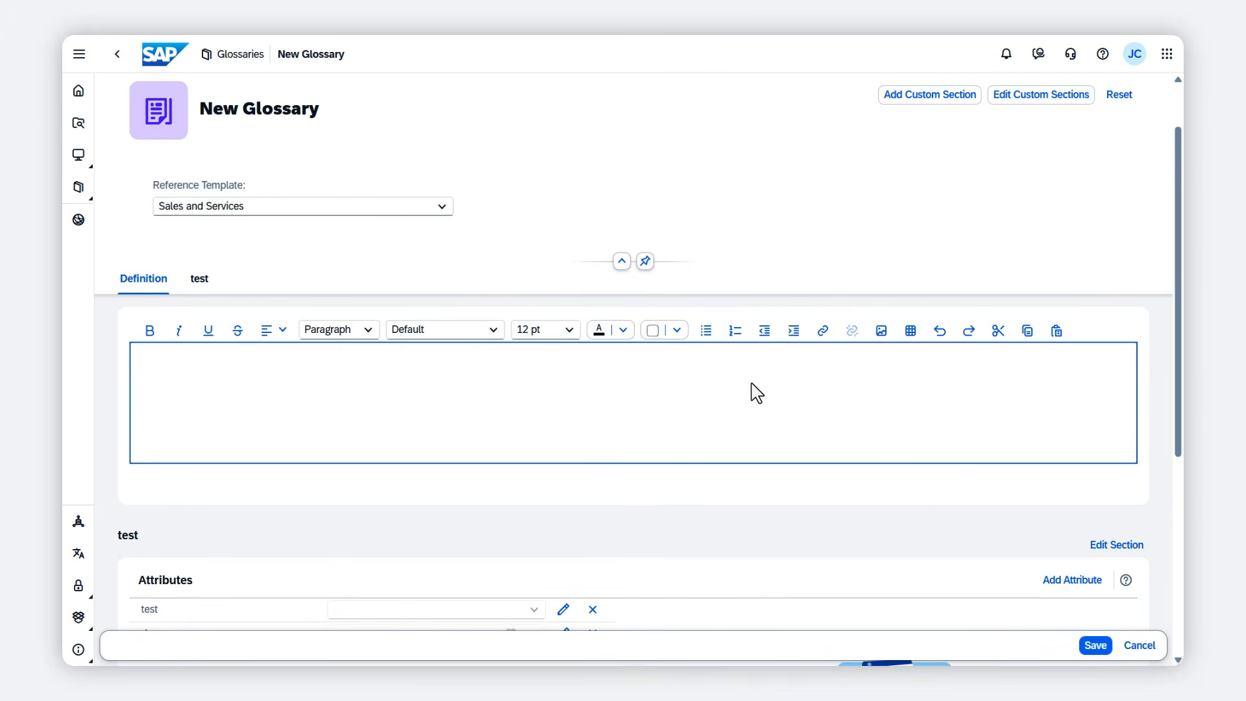
Clear the glossary's reference template by choosing the blank entry and accept overwriting the template
{"action": "left_click", "coordinate": [437, 281]}
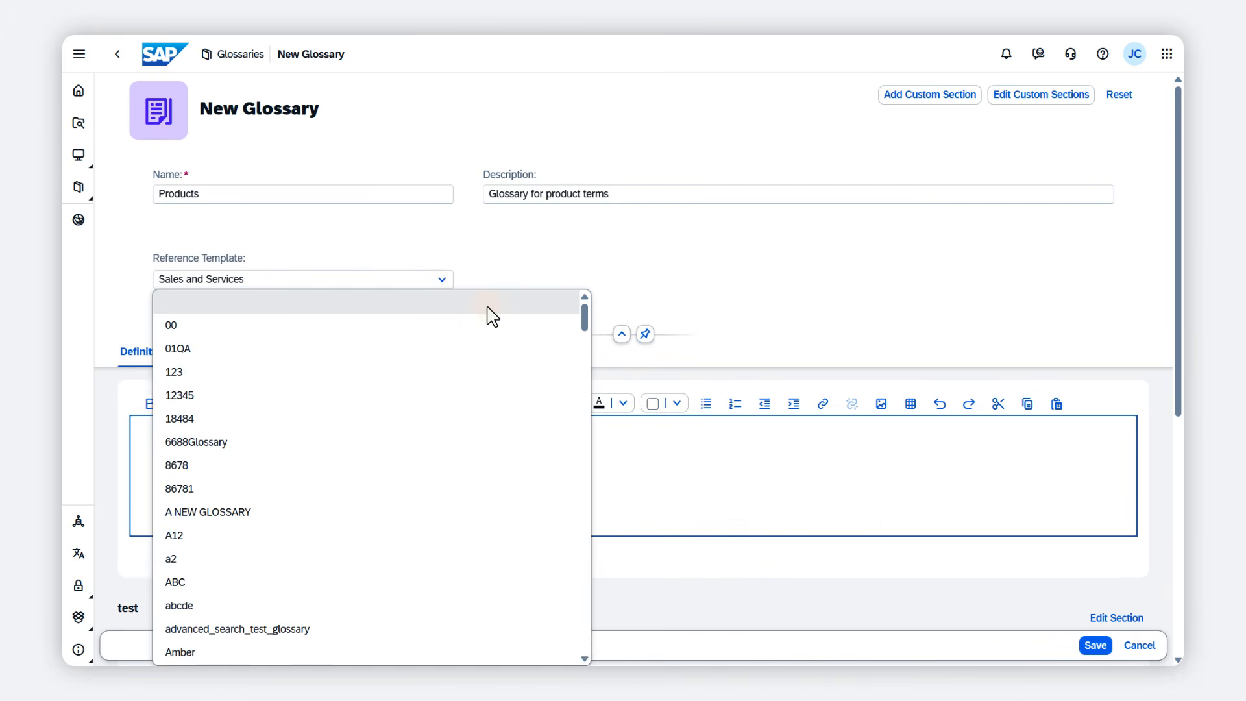
{"action": "left_click", "coordinate": [490, 305]}
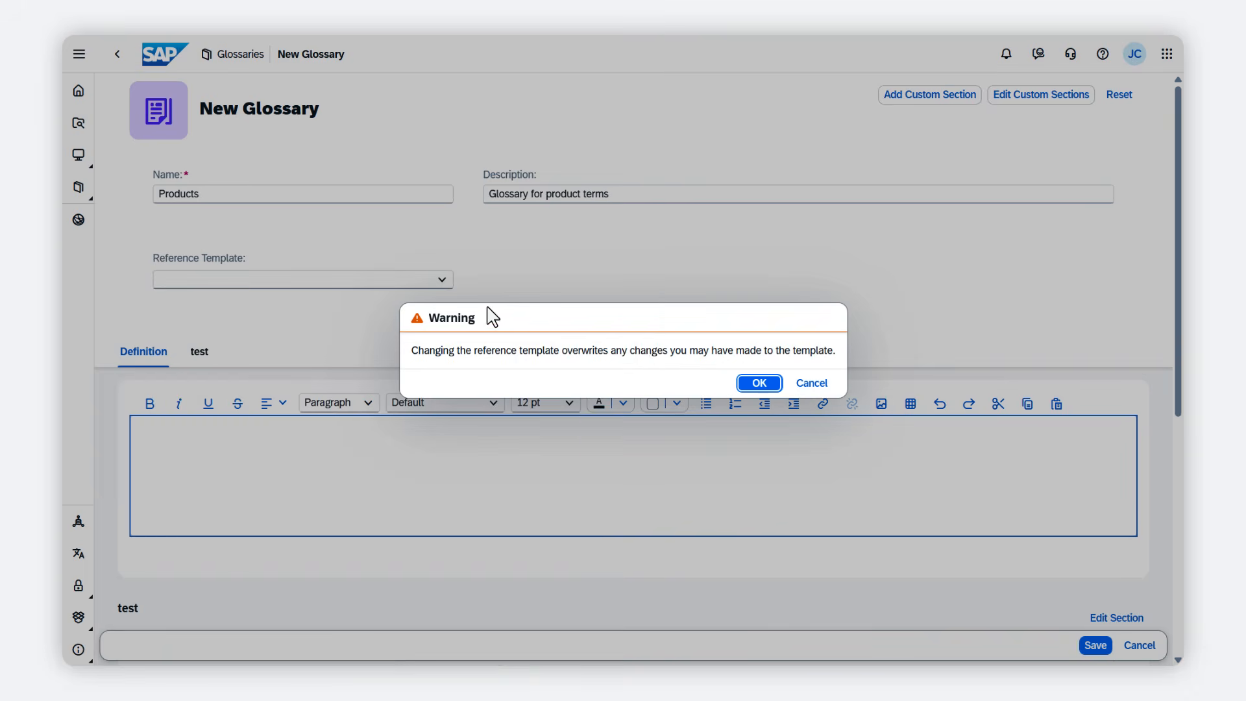
{"action": "left_click", "coordinate": [751, 387]}
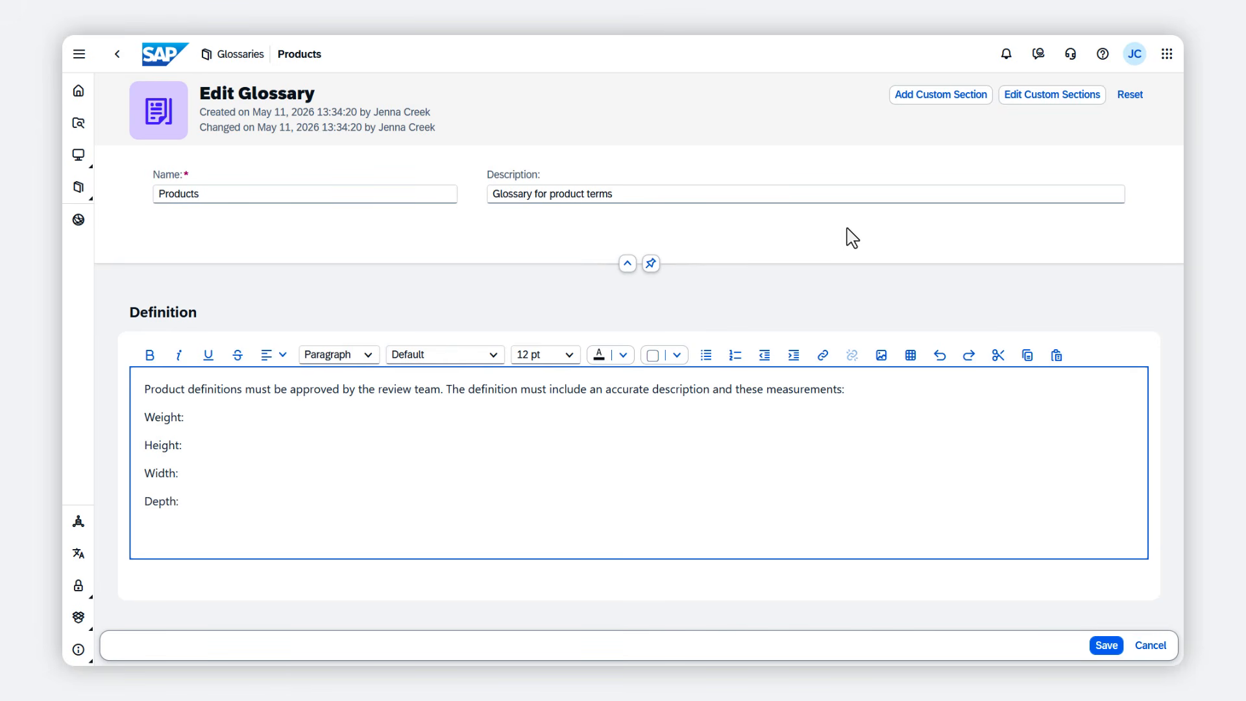
Add a custom section named Approval to the Products glossary, without enabling its rich text attribute
{"action": "left_click", "coordinate": [929, 96]}
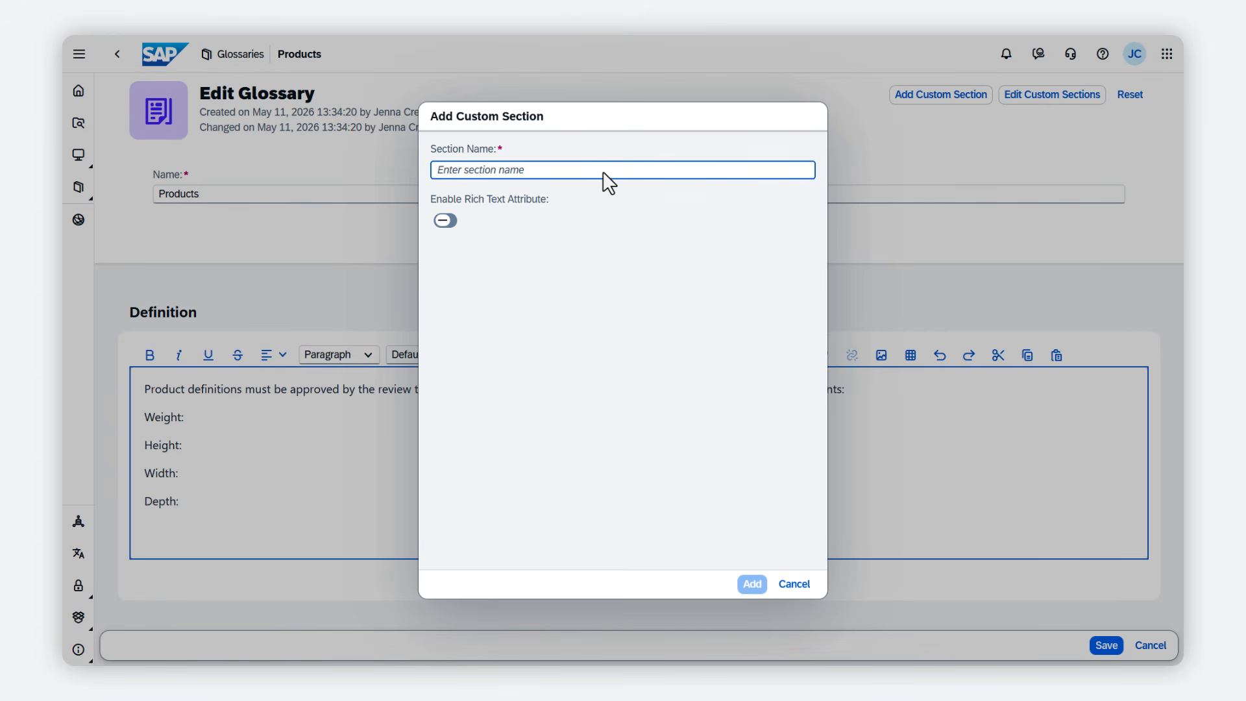
{"action": "type", "text": "App"}
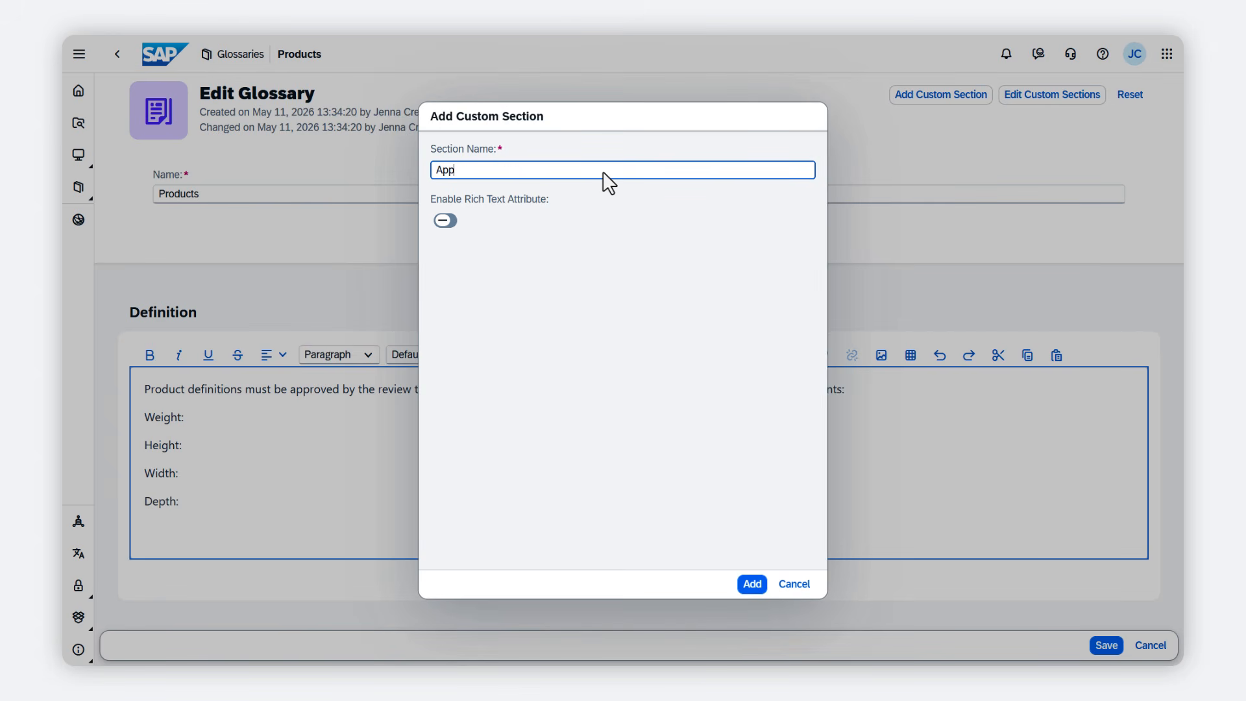
{"action": "type", "text": "roval"}
{"action": "key", "text": "Return"}
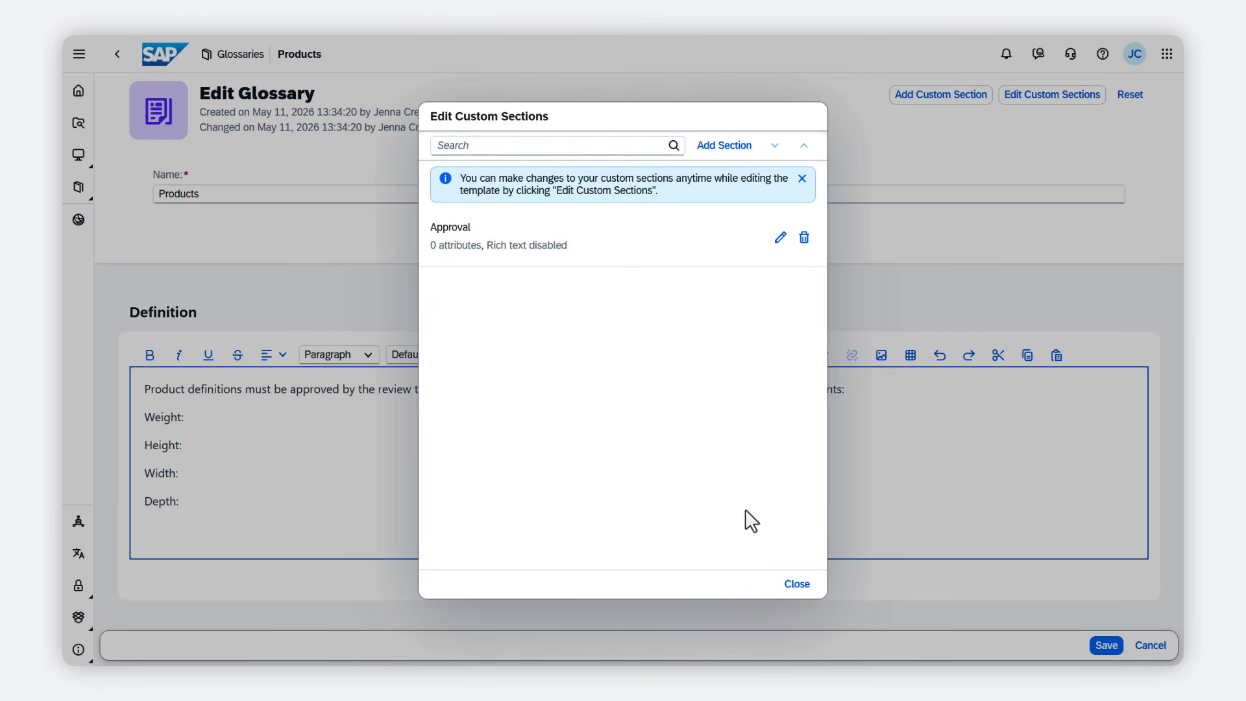
{"action": "left_click", "coordinate": [797, 586]}
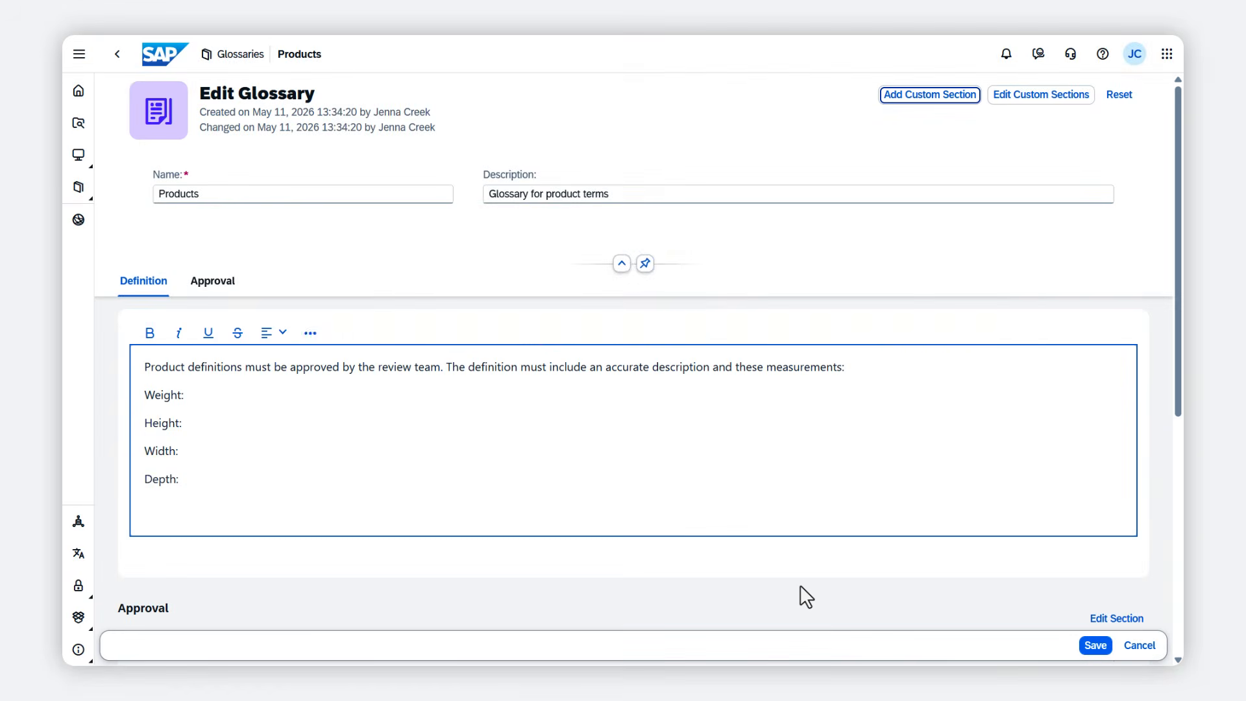
Add a required Boolean attribute named Approved to the Approval section
{"action": "scroll", "coordinate": [805, 597], "scroll_direction": "down", "scroll_amount": 3}
{"action": "scroll", "coordinate": [805, 597], "scroll_direction": "down", "scroll_amount": 1}
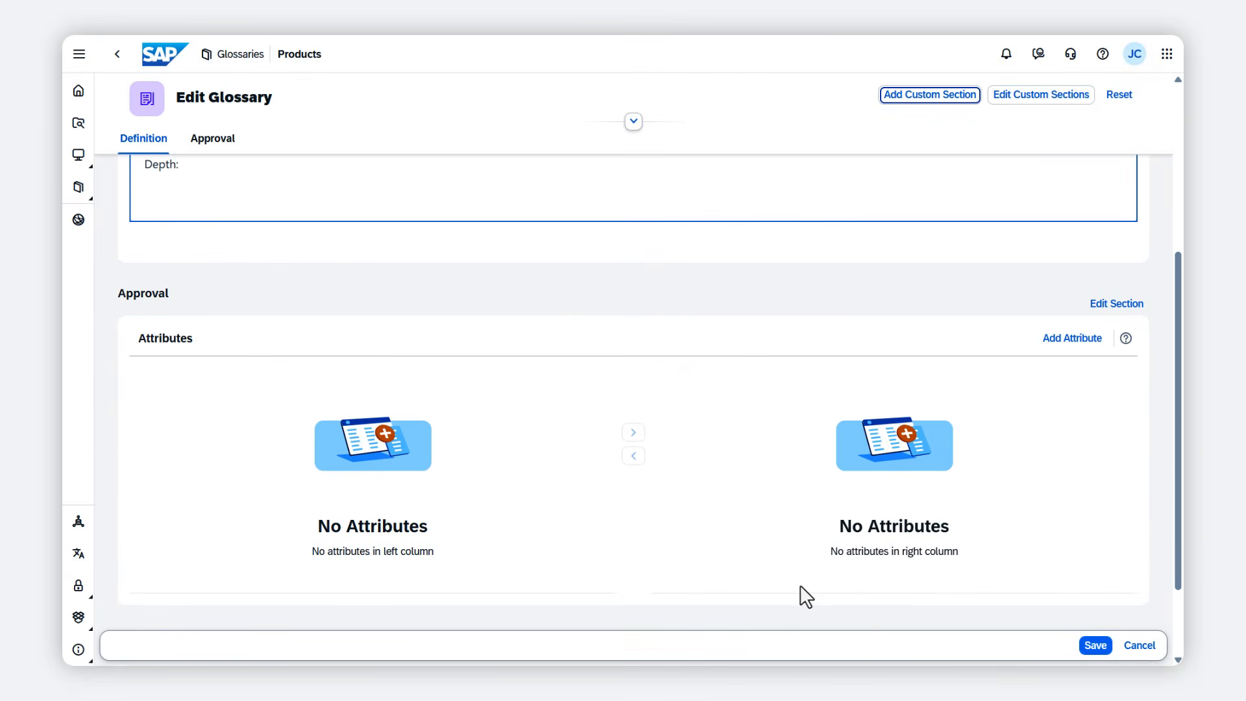
{"action": "left_click", "coordinate": [1071, 344]}
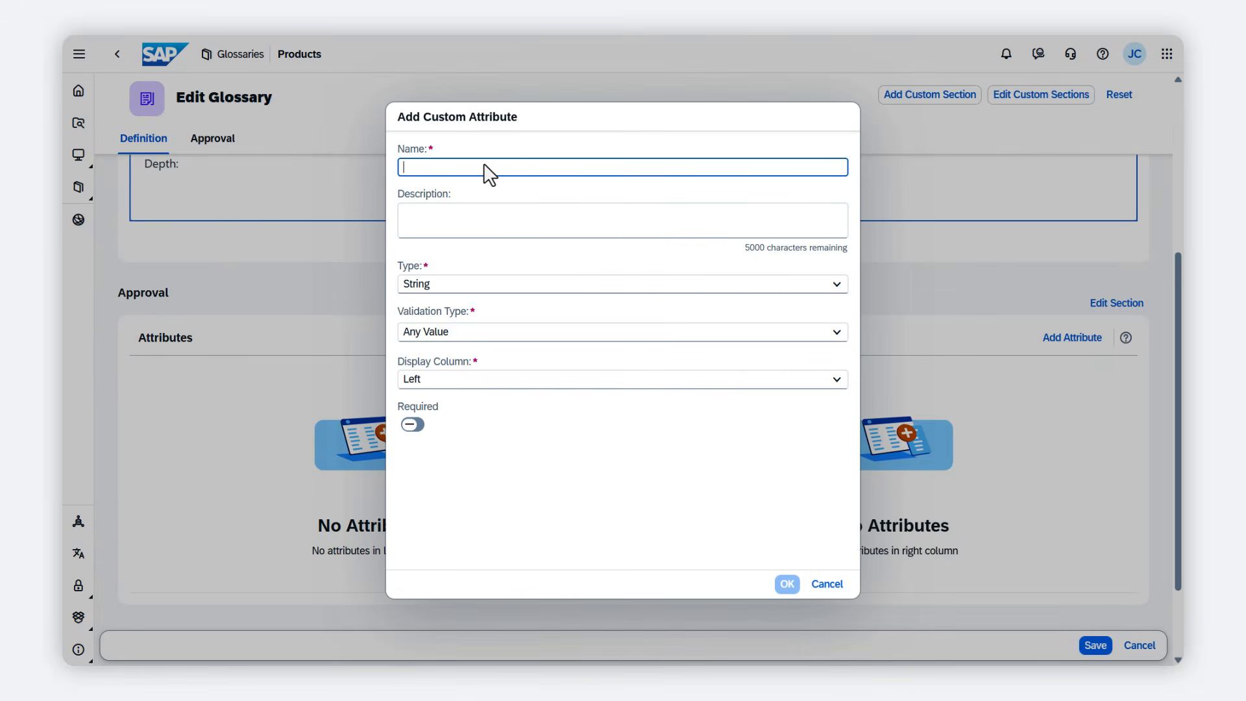
{"action": "type", "text": "Approved"}
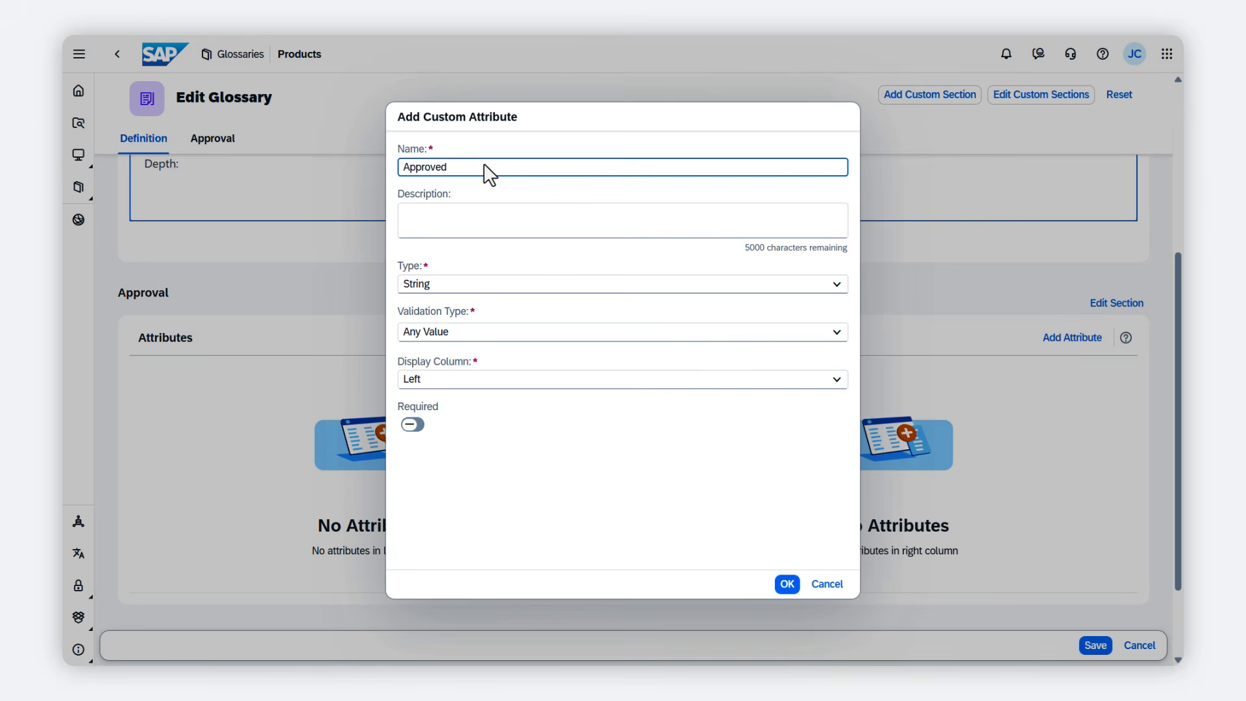
{"action": "left_click", "coordinate": [486, 283]}
{"action": "left_click", "coordinate": [488, 307]}
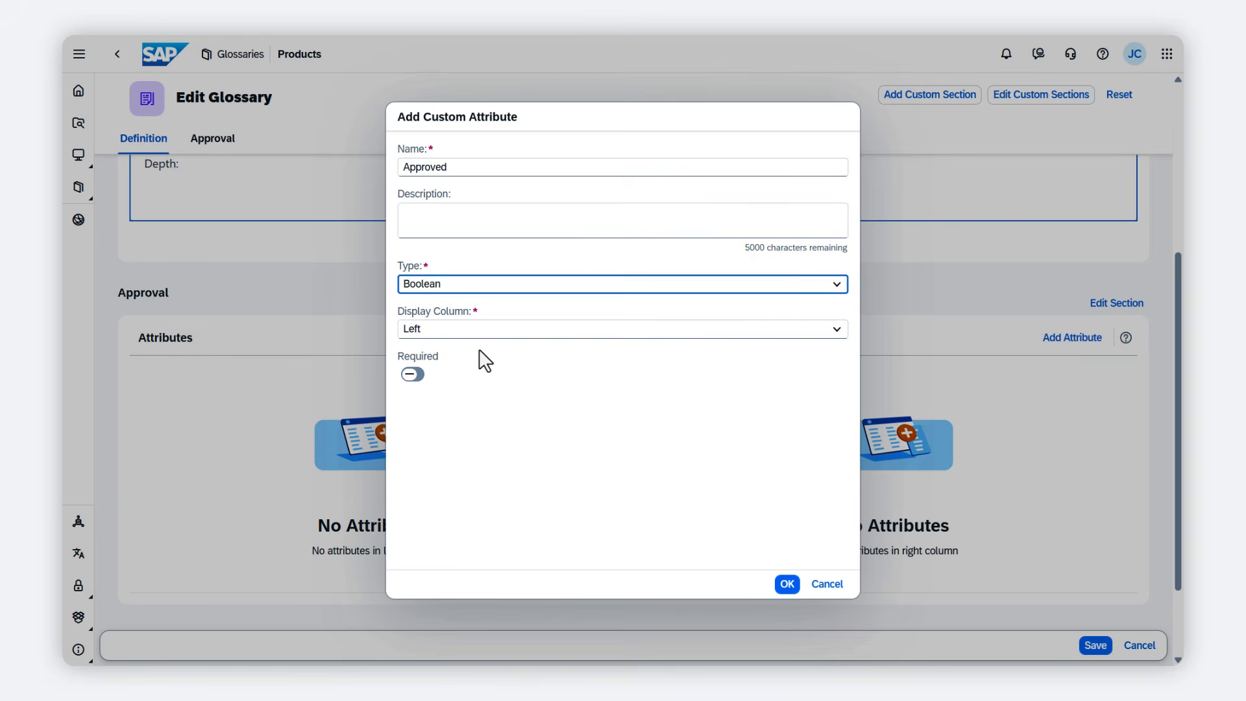
{"action": "left_click", "coordinate": [412, 375]}
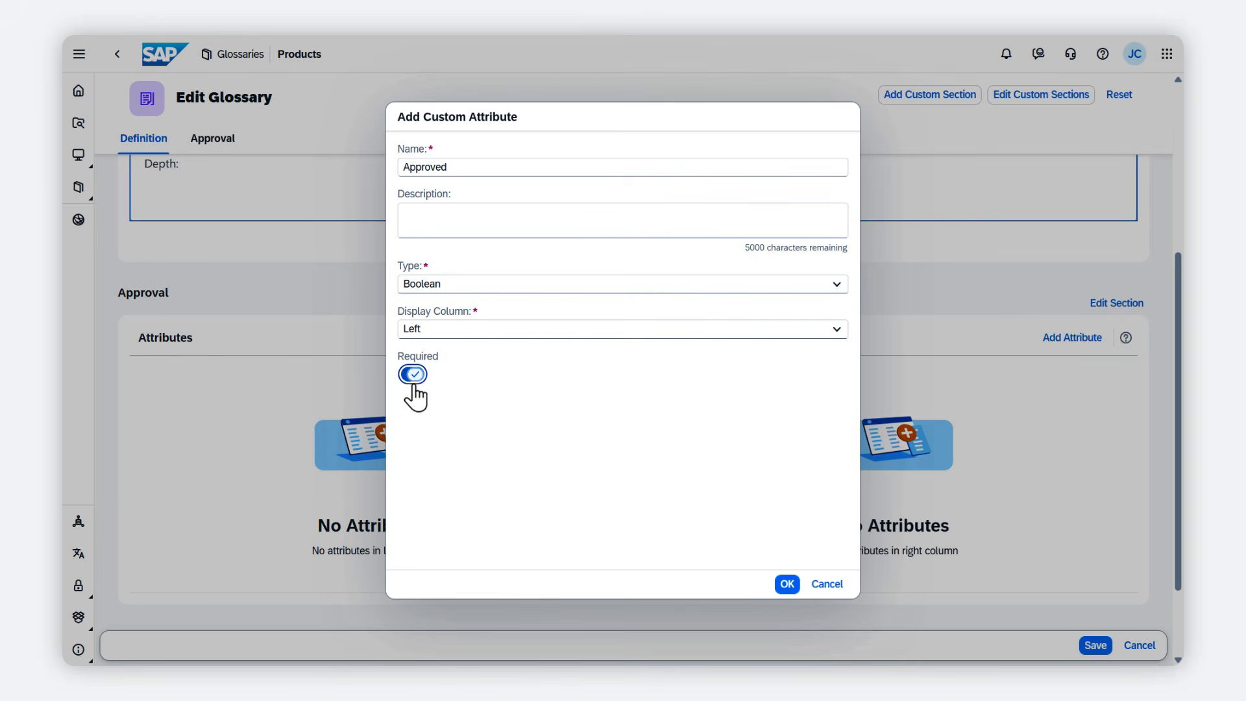
{"action": "left_click", "coordinate": [788, 585]}
Start another Approval attribute named "Approved by", validated by List of Values with Multiselect enabled
{"action": "left_click", "coordinate": [1052, 337]}
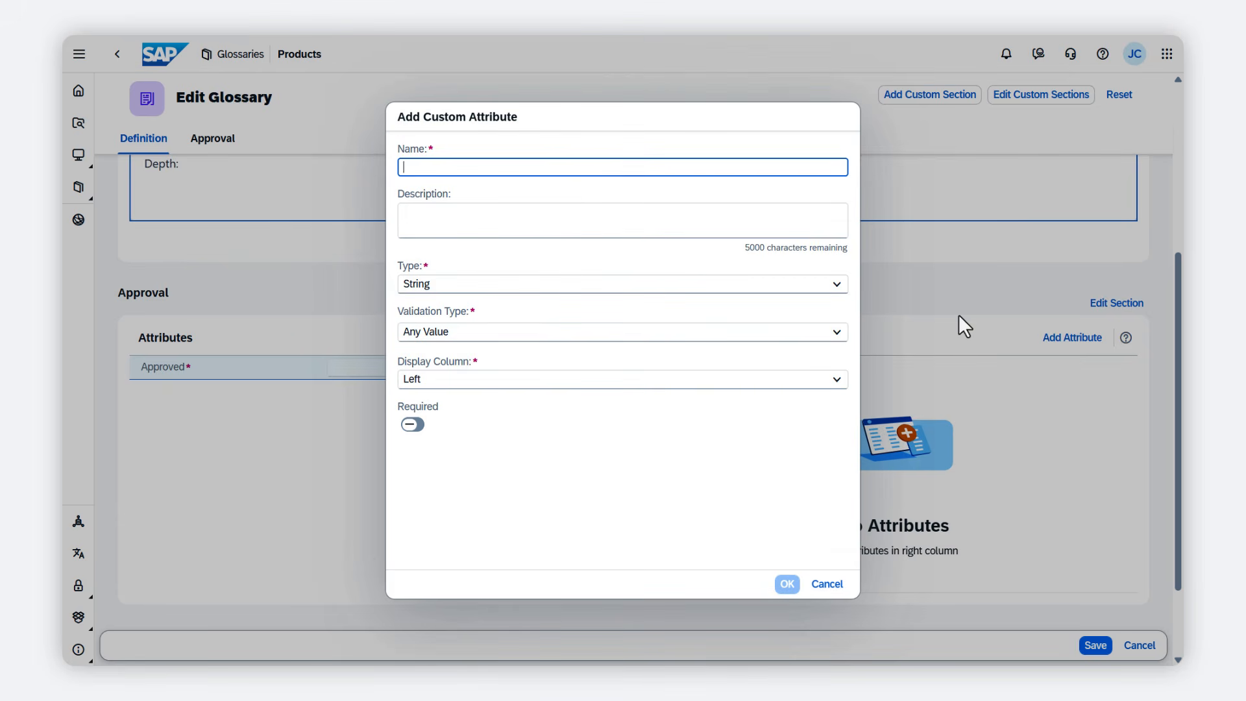
{"action": "left_click", "coordinate": [555, 167]}
{"action": "type", "text": "Approved by"}
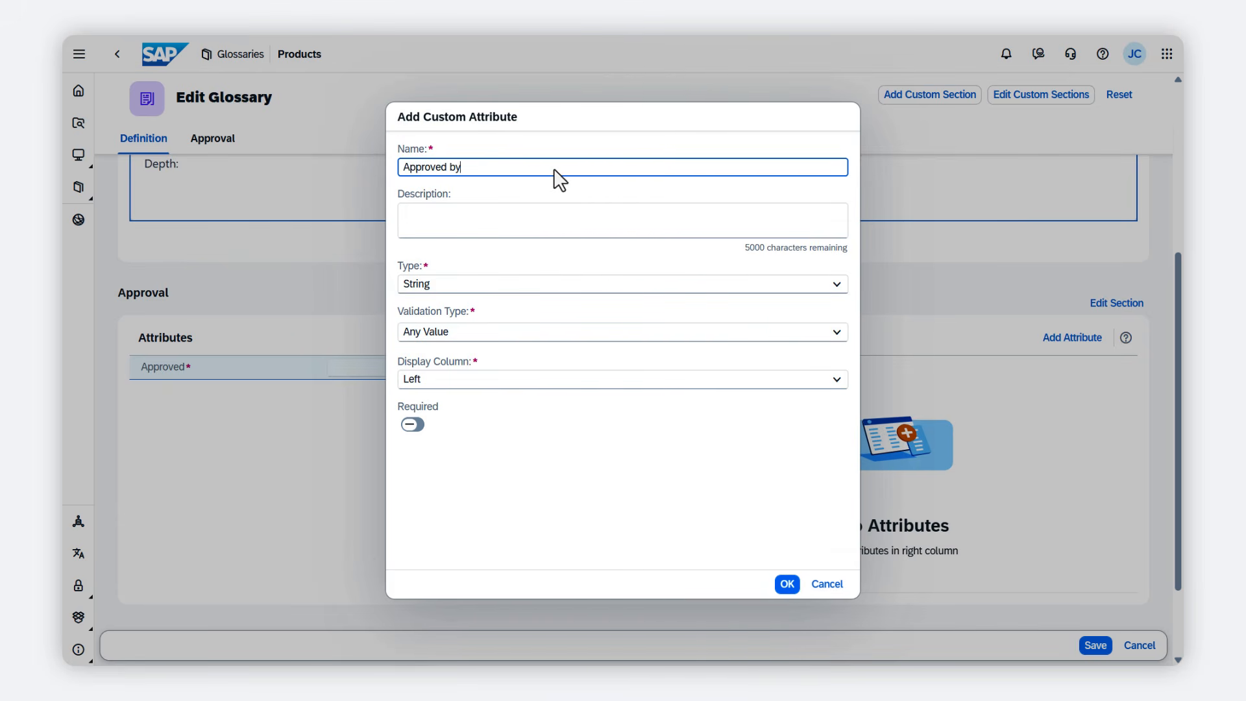
{"action": "left_click", "coordinate": [471, 337]}
{"action": "left_click", "coordinate": [467, 382]}
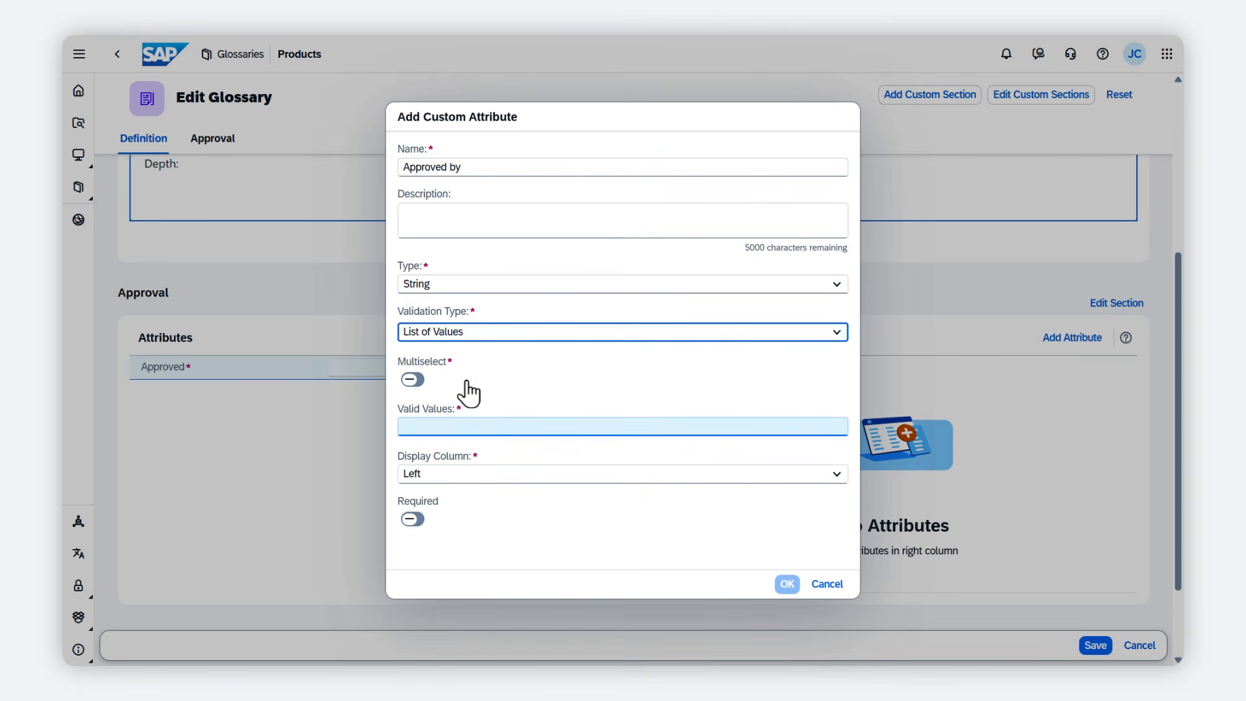
{"action": "left_click", "coordinate": [412, 380]}
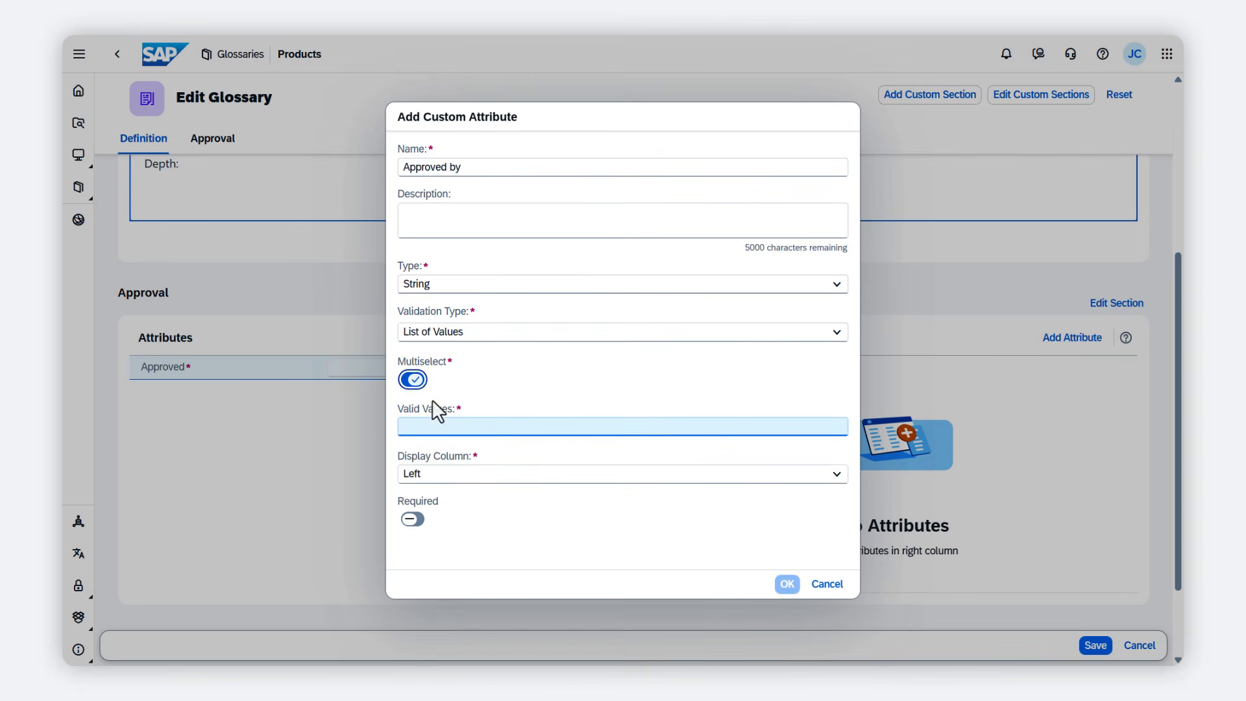
Enter the four approvers' first names as separate valid values and confirm the "Approved by" attribute
{"action": "left_click", "coordinate": [468, 426]}
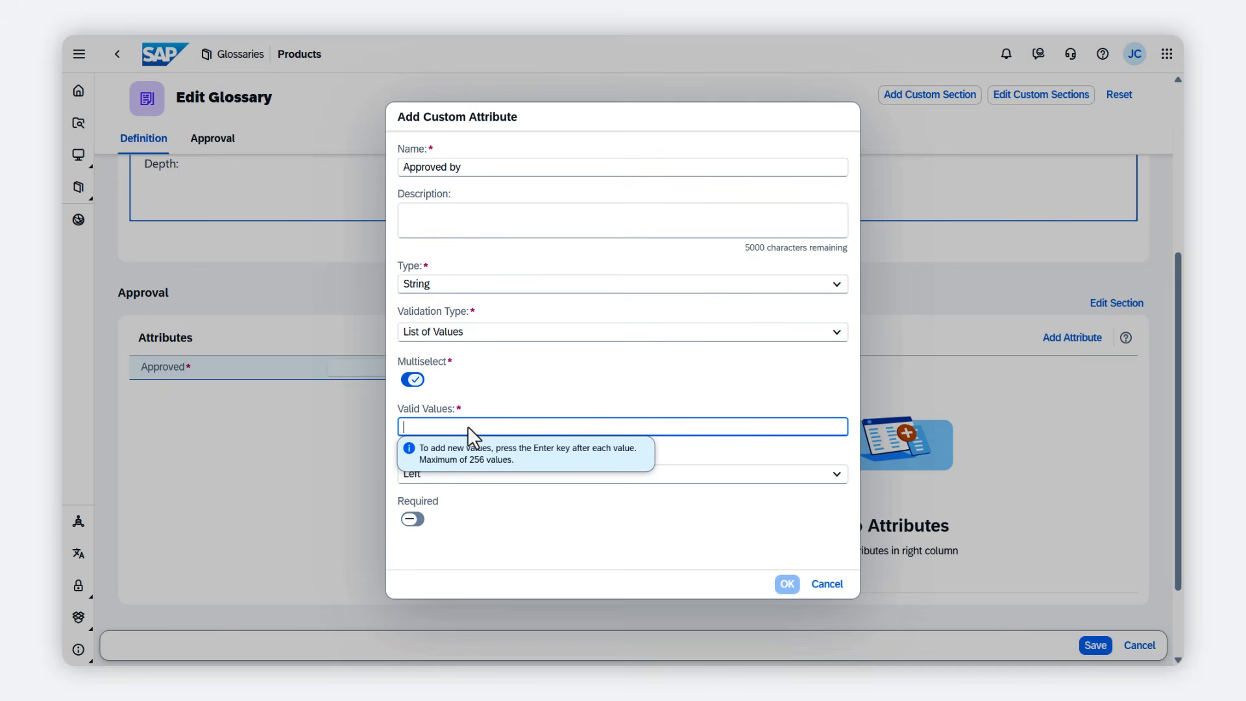
{"action": "type", "text": "Sandra"}
{"action": "key", "text": "Return"}
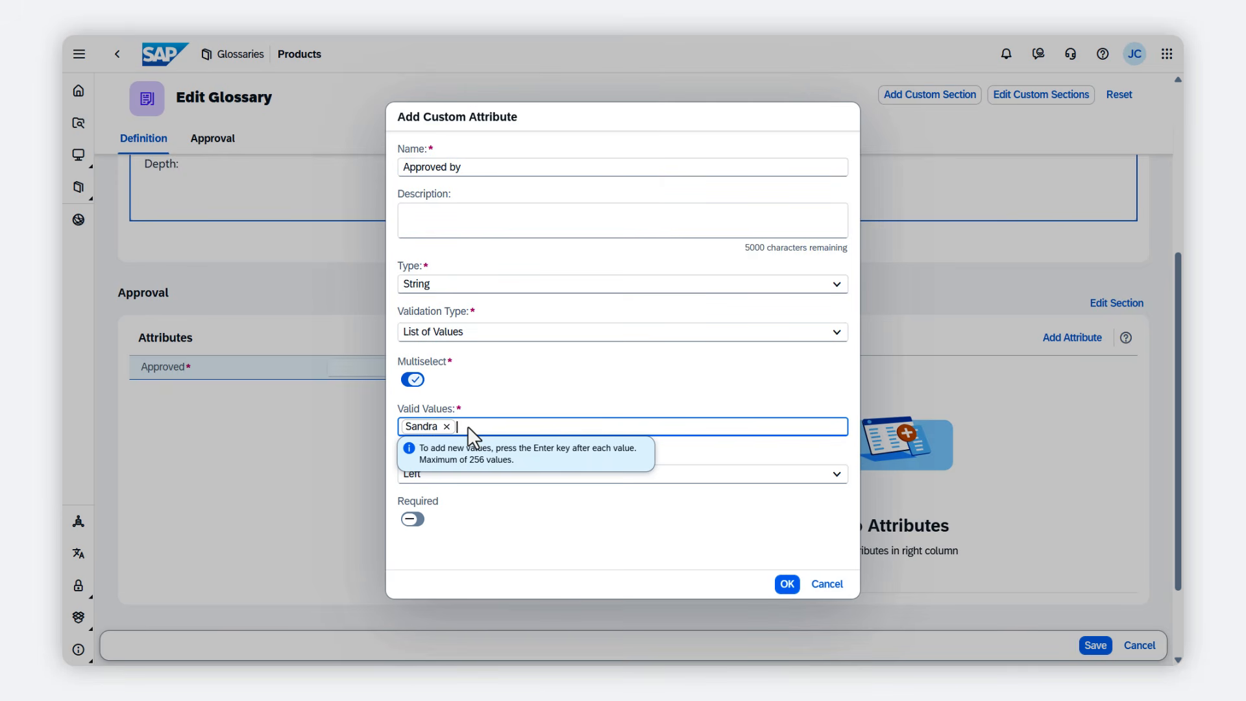
{"action": "type", "text": "Davonte"}
{"action": "key", "text": "Return"}
{"action": "type", "text": "Alex"}
{"action": "key", "text": "Return"}
{"action": "type", "text": "Min"}
{"action": "key", "text": "Return"}
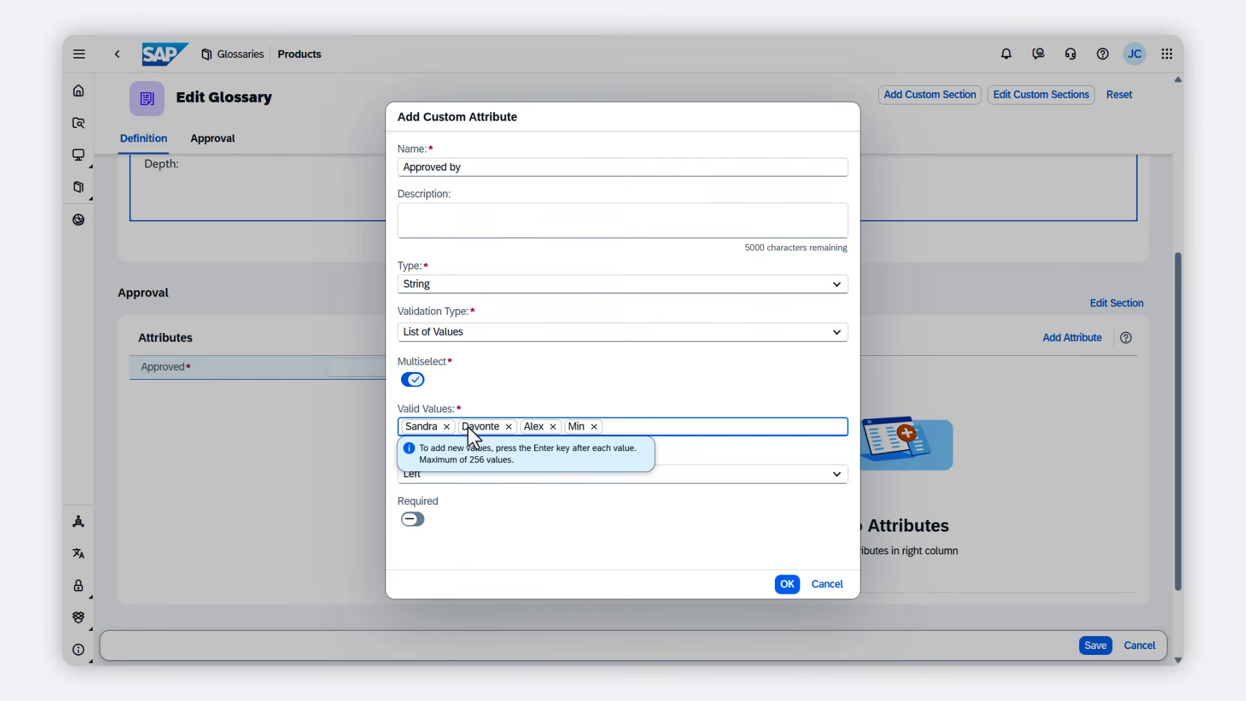
{"action": "left_click", "coordinate": [787, 584]}
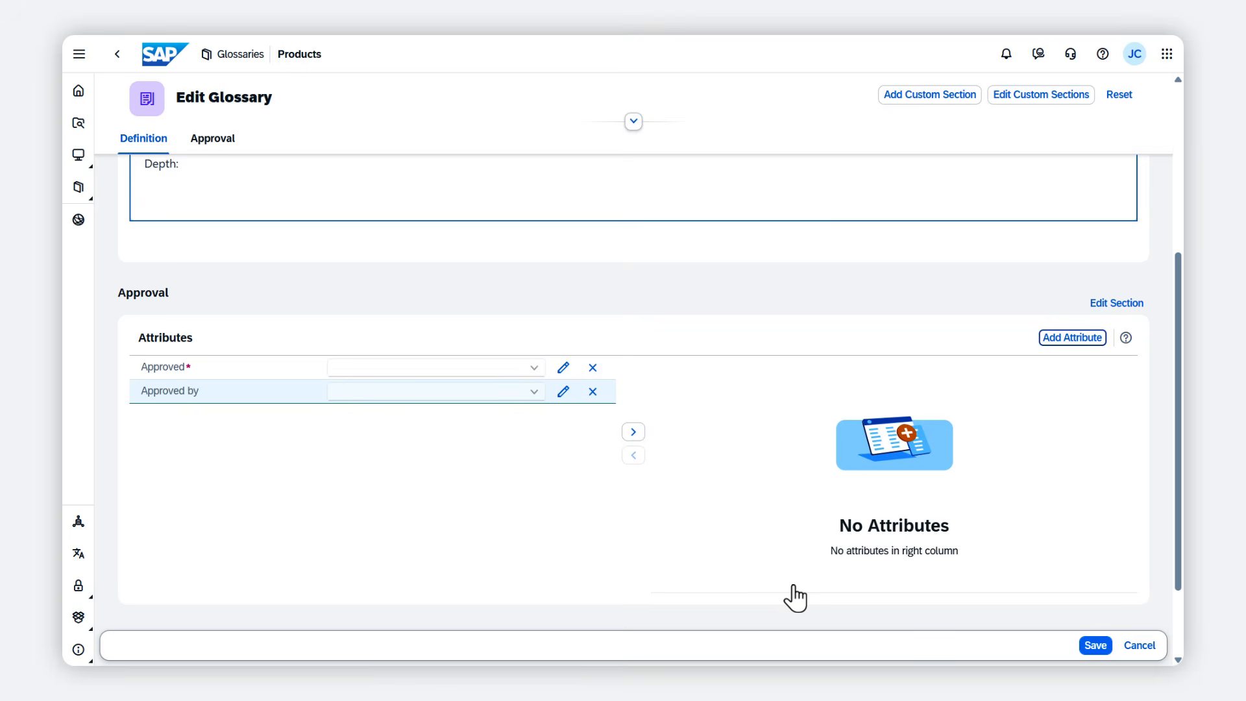
Add a Date attribute named "Date approved" to the Approval section with display column Right, and save the glossary
{"action": "left_click", "coordinate": [1059, 332]}
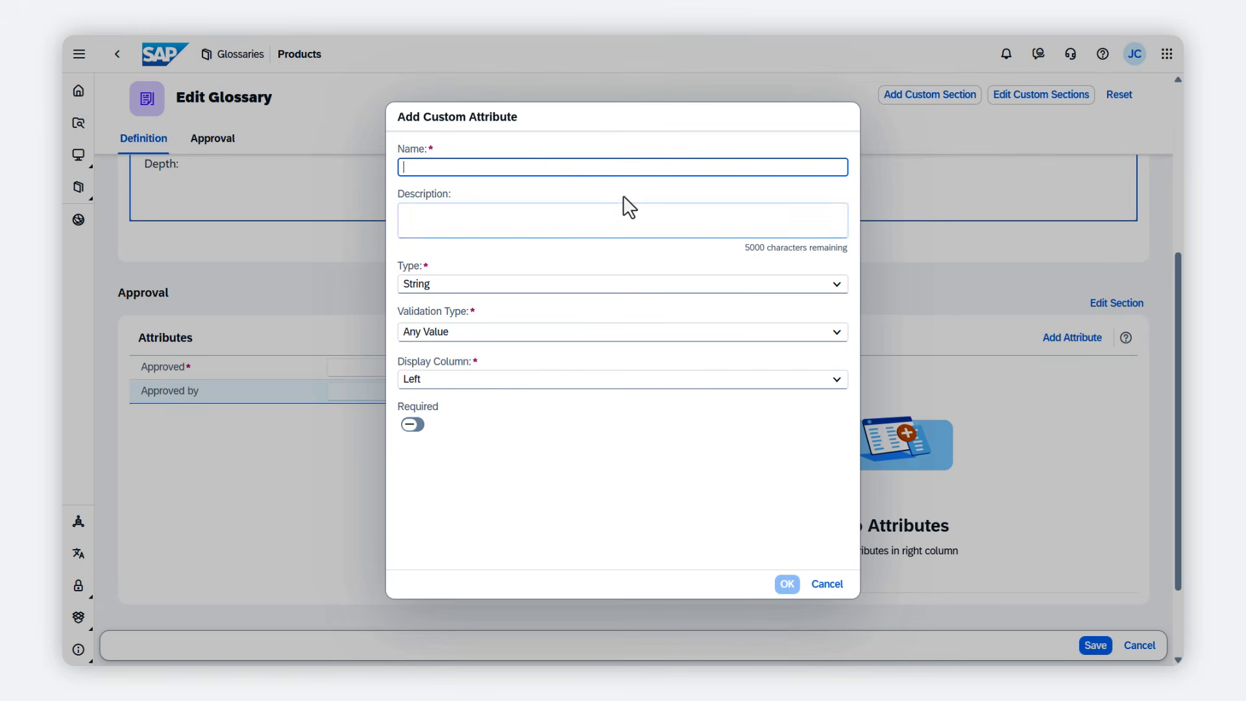
{"action": "type", "text": "Date approved"}
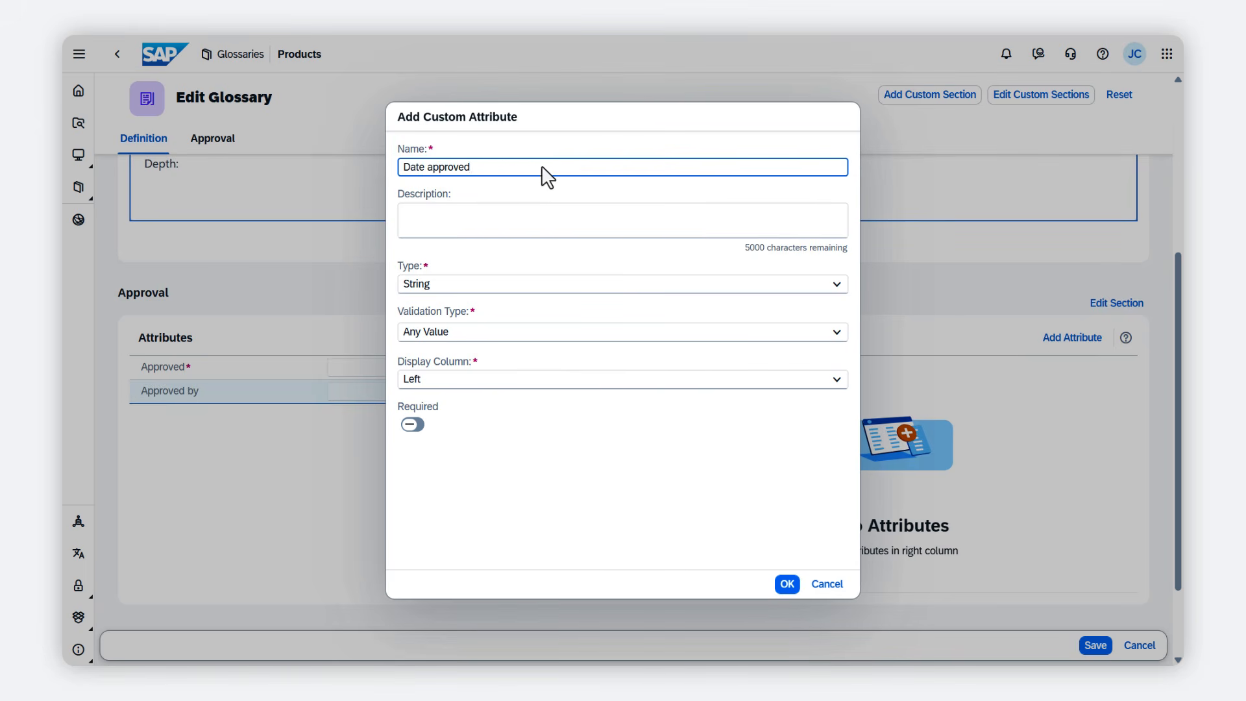
{"action": "left_click", "coordinate": [524, 286]}
{"action": "left_click", "coordinate": [515, 329]}
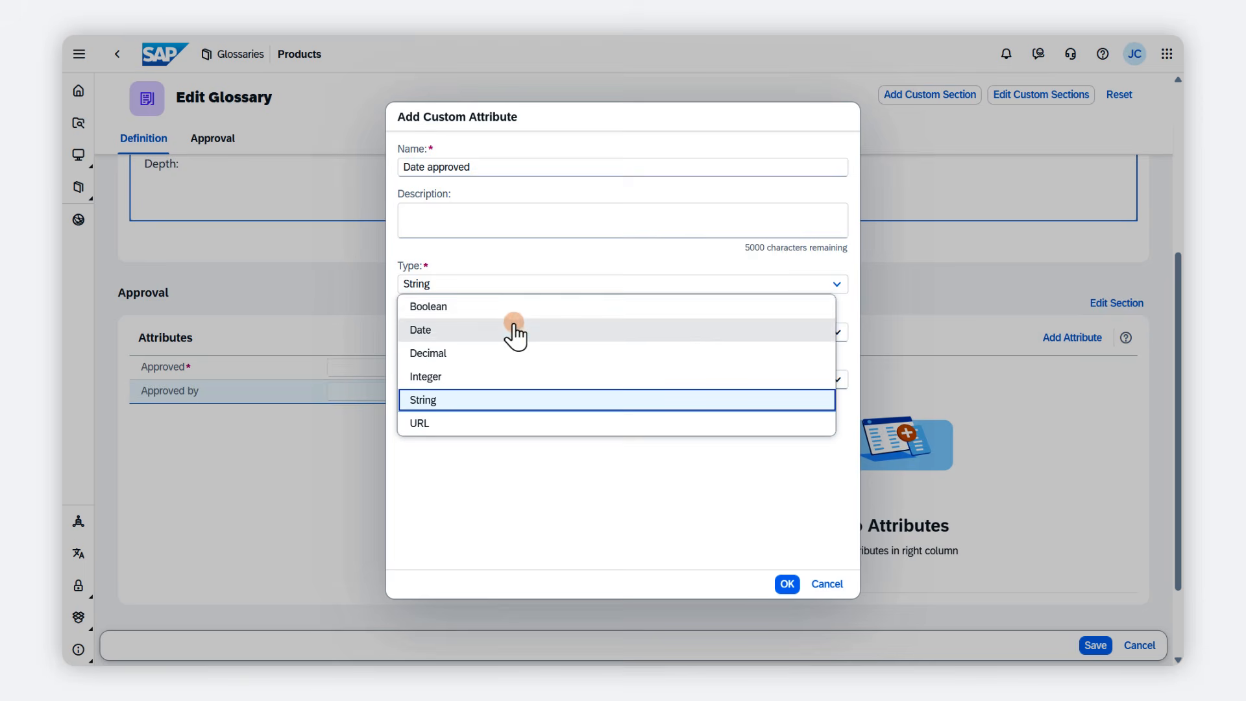
{"action": "left_click", "coordinate": [478, 336]}
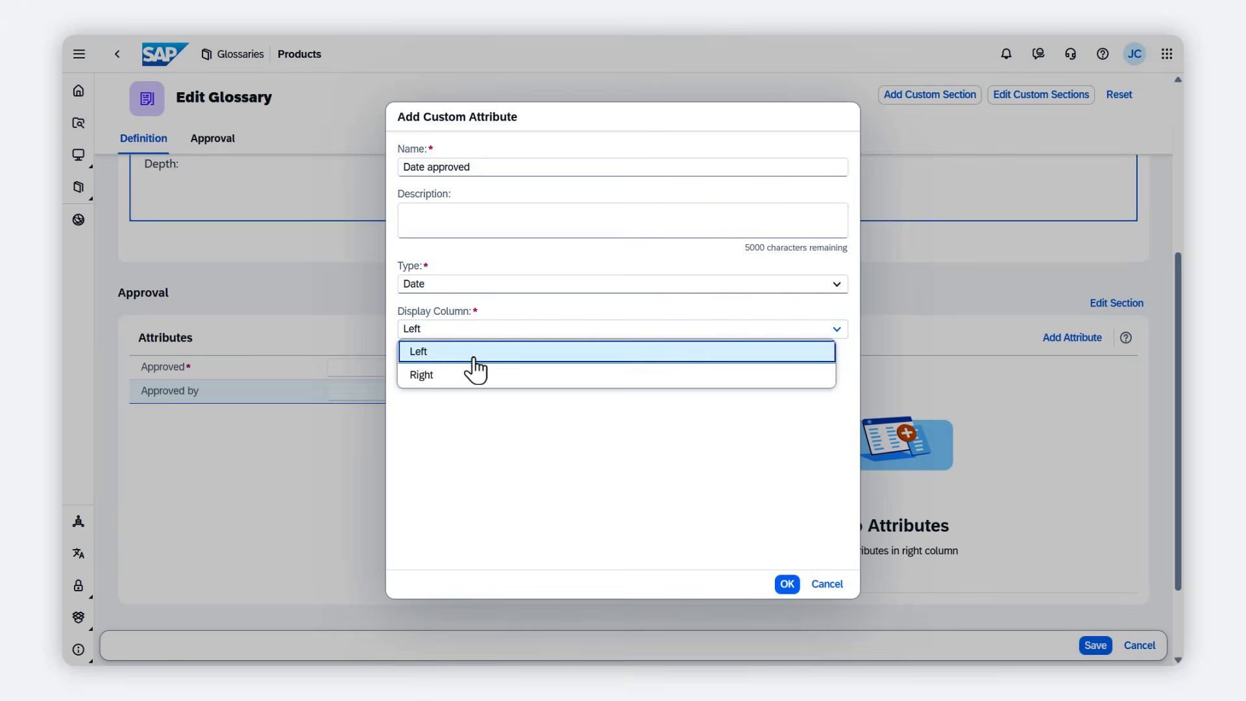
{"action": "left_click", "coordinate": [470, 379]}
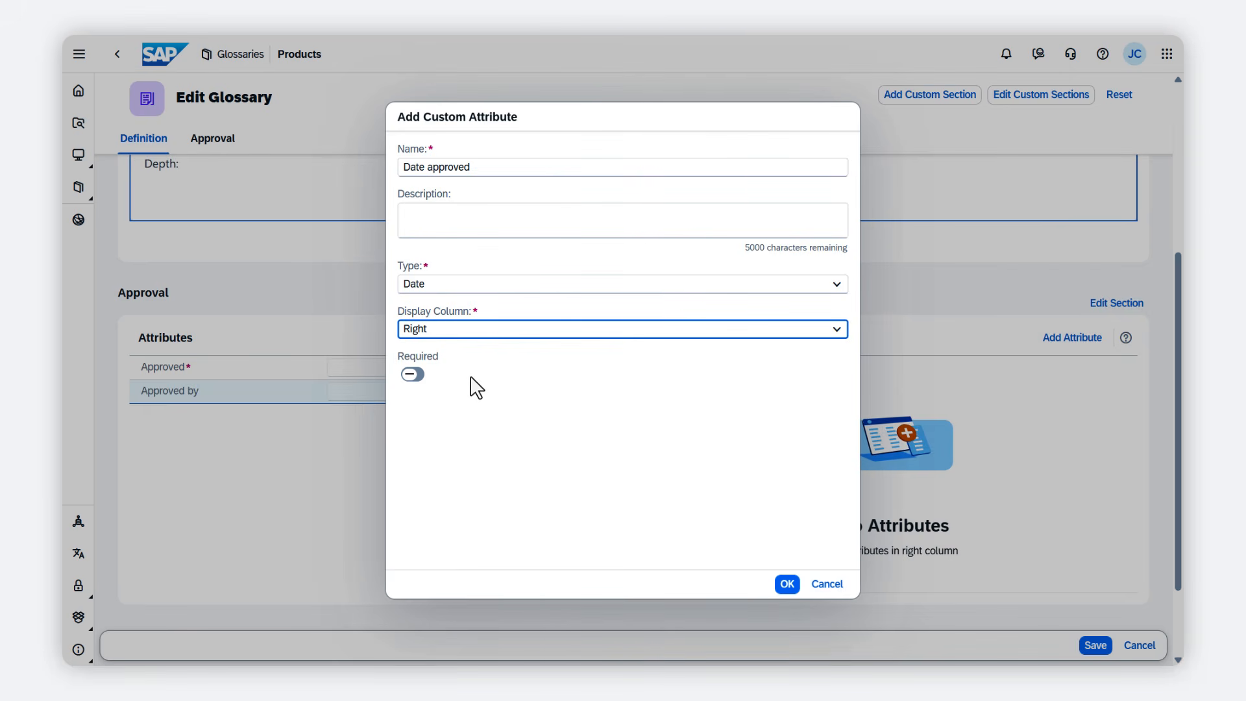
{"action": "left_click", "coordinate": [787, 584]}
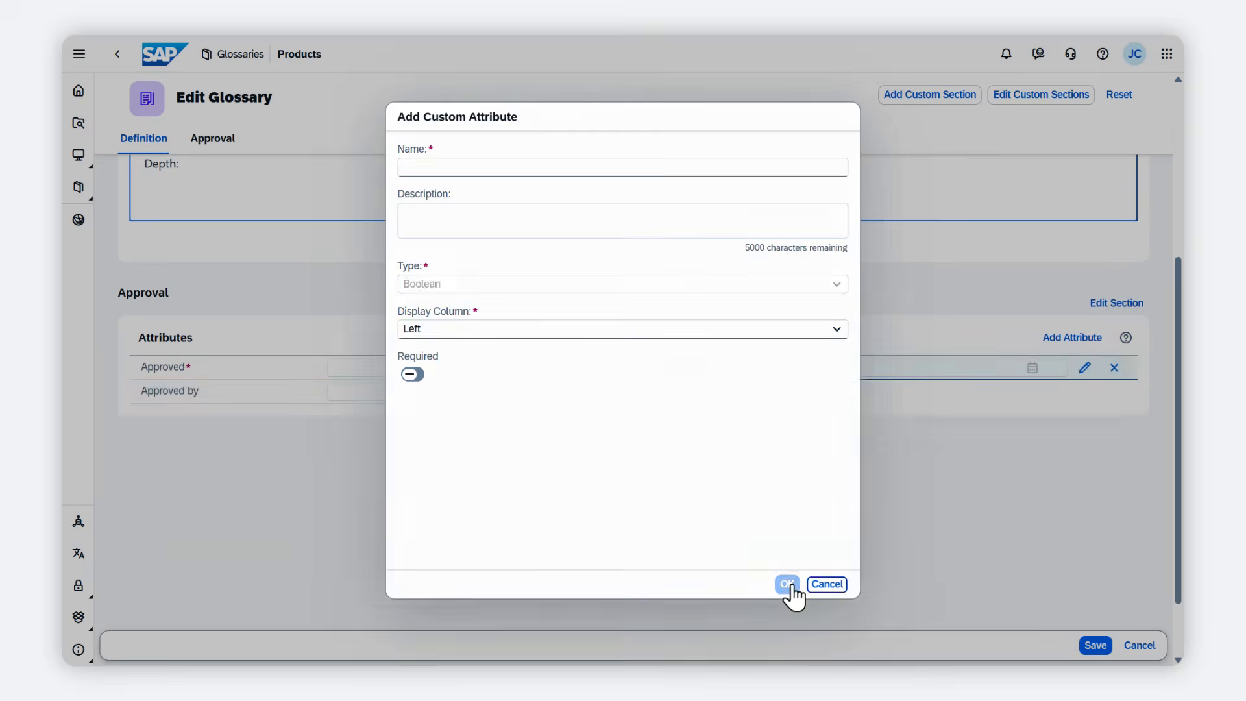
{"action": "left_click", "coordinate": [1094, 646]}
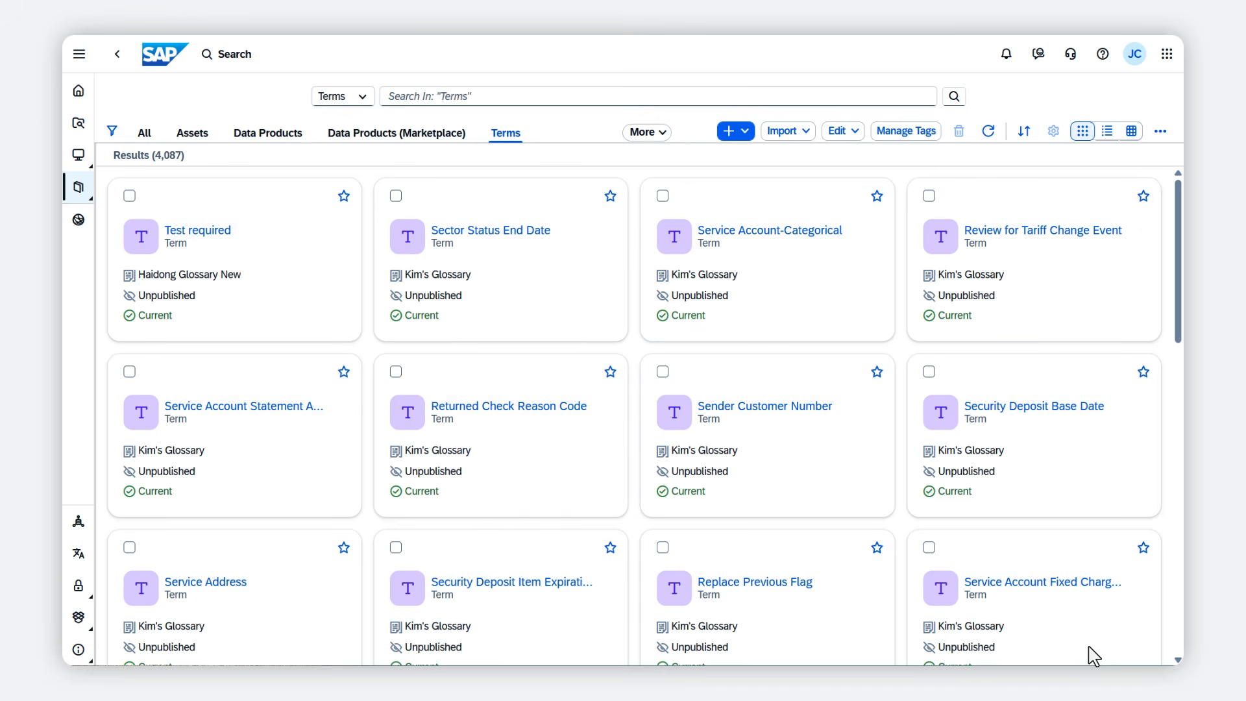
Start a new term in the Products glossary, finding the glossary by searching for "pro"
{"action": "left_click", "coordinate": [745, 133]}
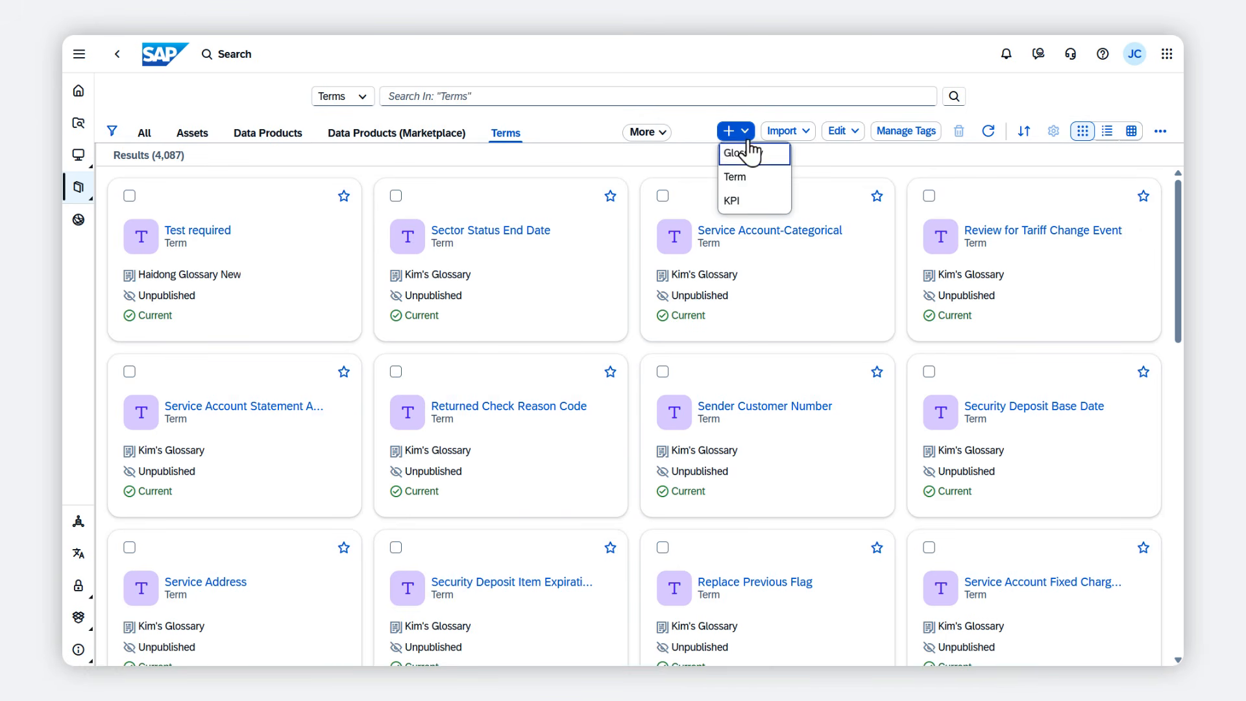
{"action": "left_click", "coordinate": [747, 179]}
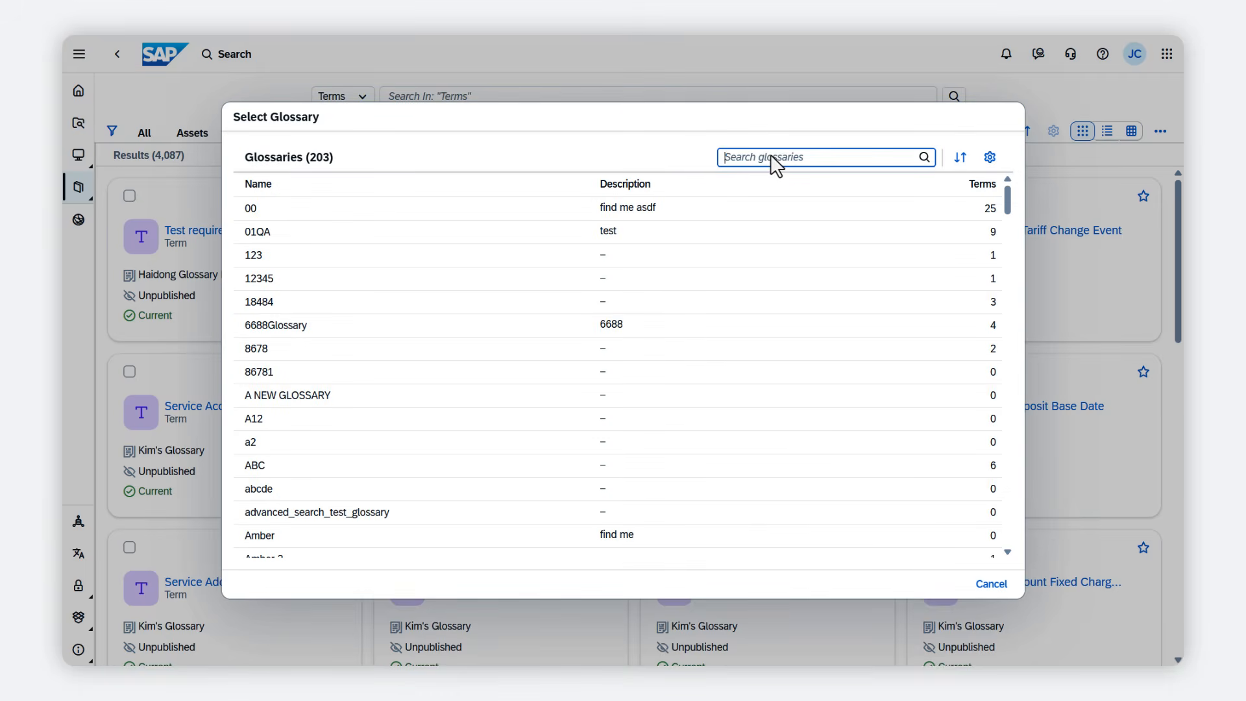
{"action": "type", "text": "pro"}
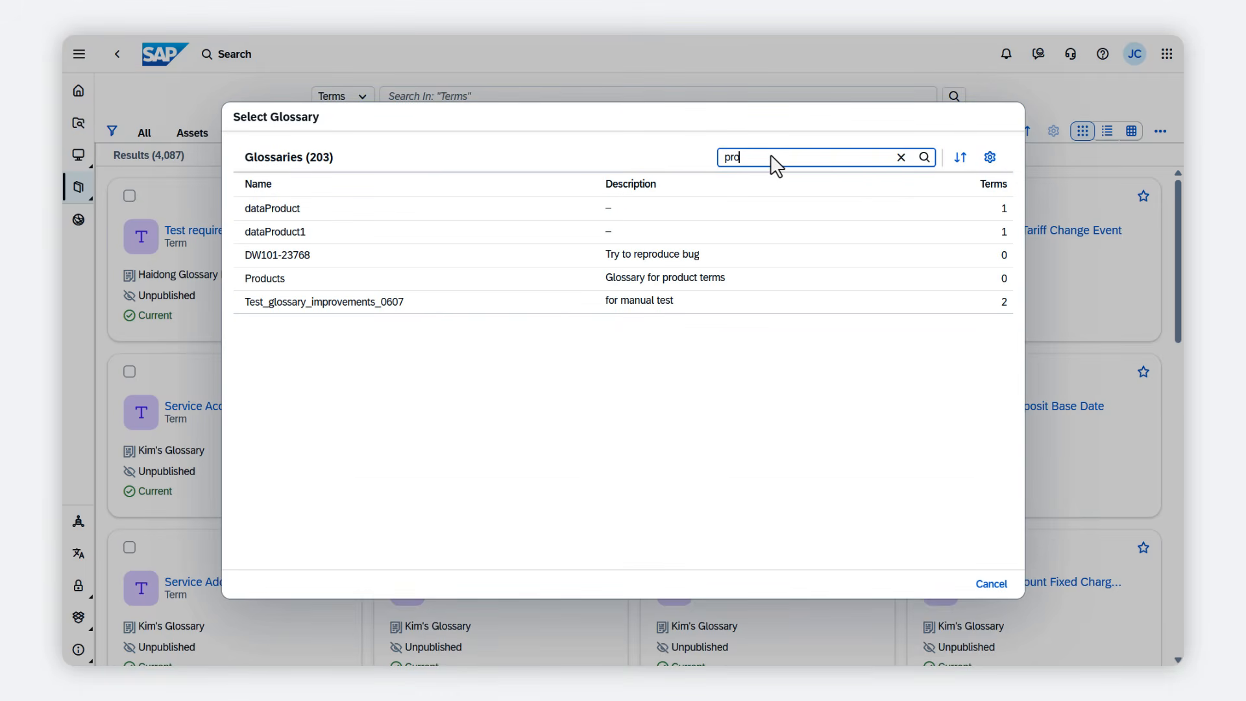
{"action": "left_click", "coordinate": [714, 284]}
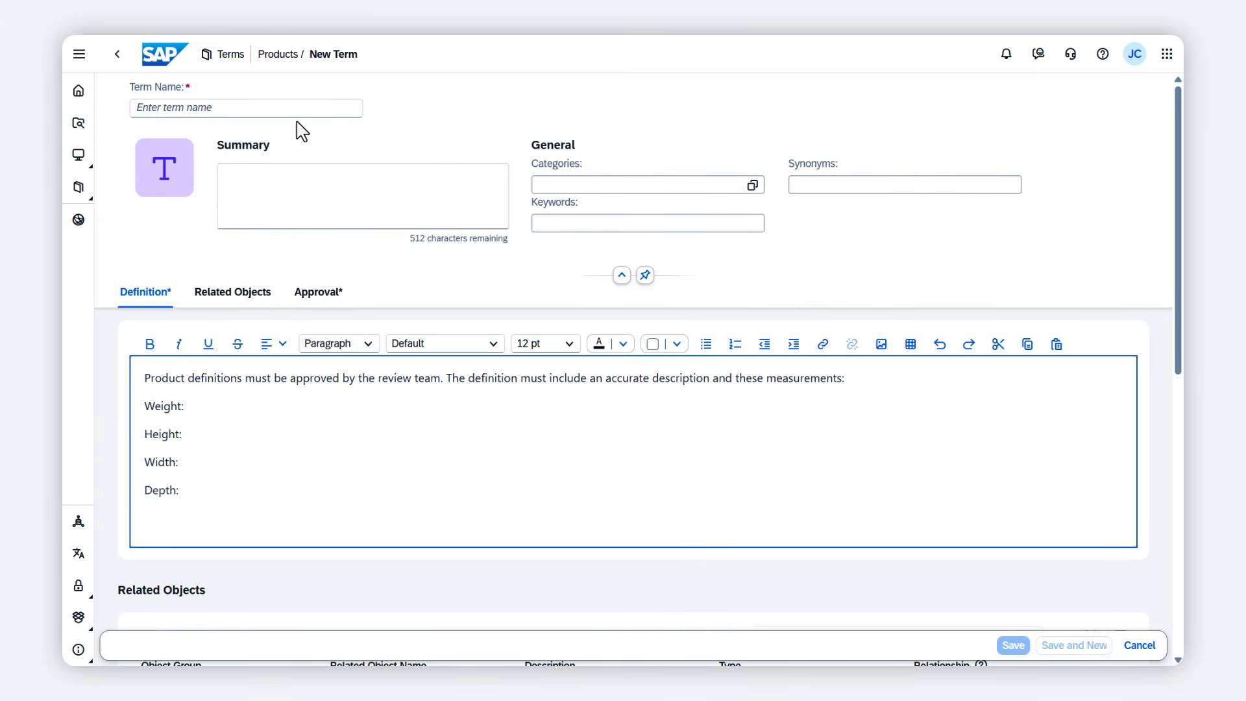
Name the term "MyCo 1-Light Copper Pendant" and enter the summary "Copper and bronze interior light"
{"action": "left_click", "coordinate": [251, 108]}
{"action": "type", "text": "MyCo 1-Light Copper Pendant"}
{"action": "left_click", "coordinate": [356, 196]}
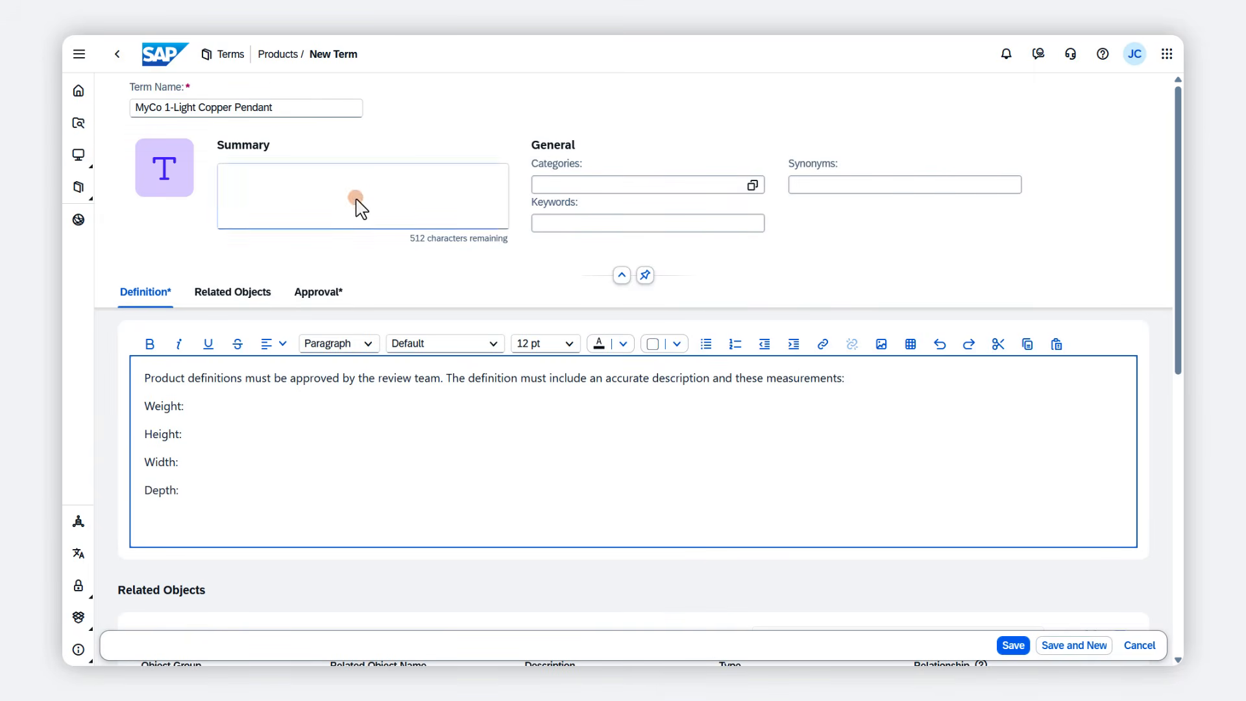
{"action": "type", "text": "Copper and bronze interior light"}
Add the keywords "copper" and "bronze" and the synonyms "pendant" and "hanging" to the term
{"action": "left_click", "coordinate": [625, 227]}
{"action": "type", "text": "copper"}
{"action": "key", "text": "Return"}
{"action": "type", "text": "bronze"}
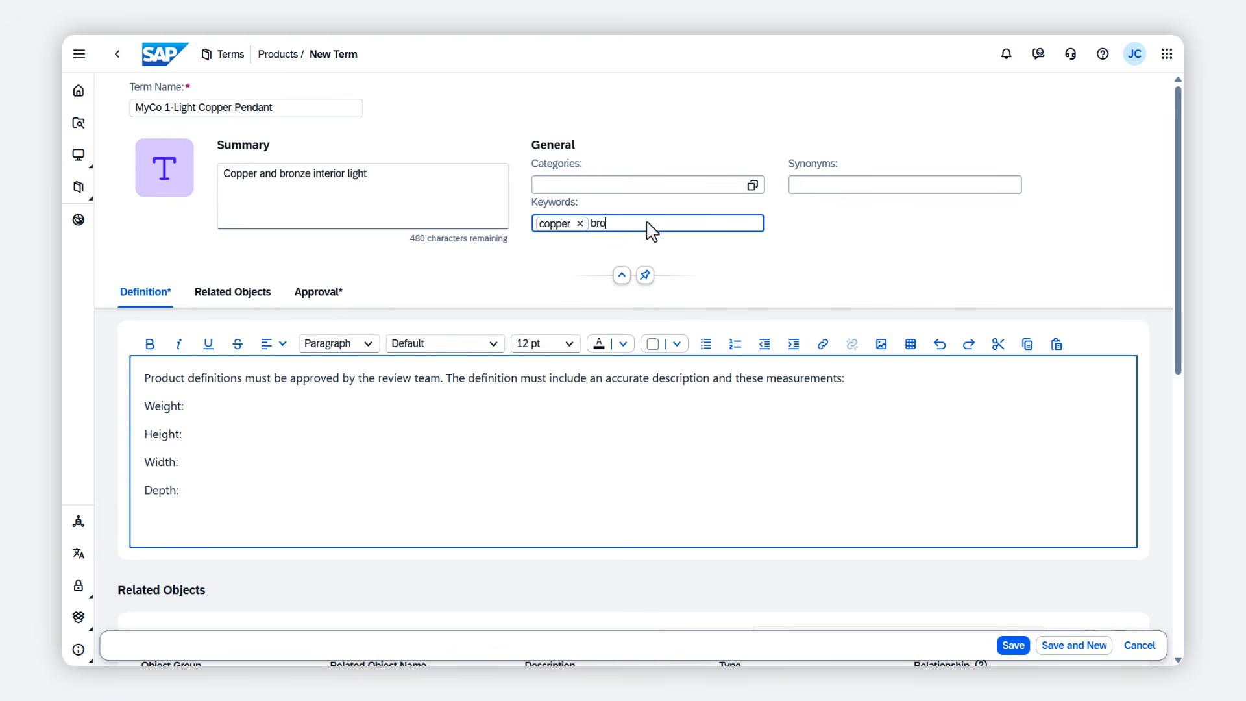
{"action": "left_click", "coordinate": [836, 186]}
{"action": "type", "text": "pendant"}
{"action": "key", "text": "Return"}
{"action": "type", "text": "hanging"}
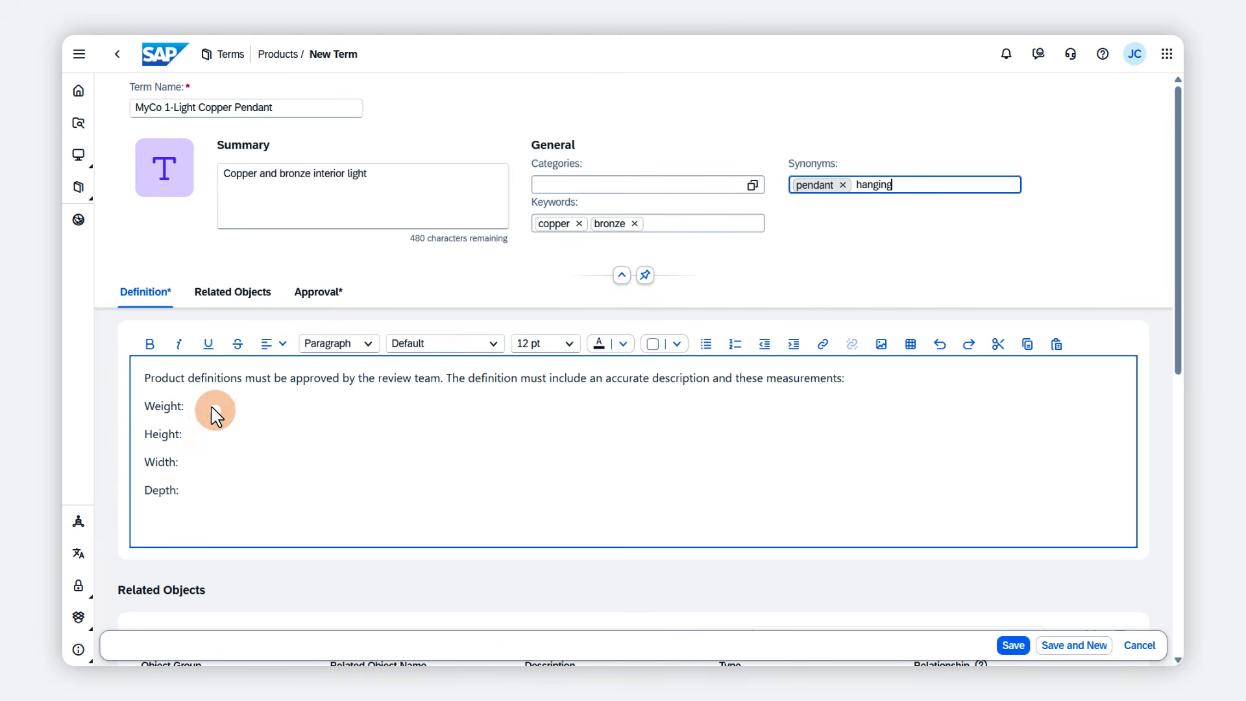
Fill in the definition's measurements: weight 5.5 lbs, height 3 inches, width 6 inches and depth 6 inches
{"action": "left_click", "coordinate": [209, 409]}
{"action": "type", "text": "5.5 lbs"}
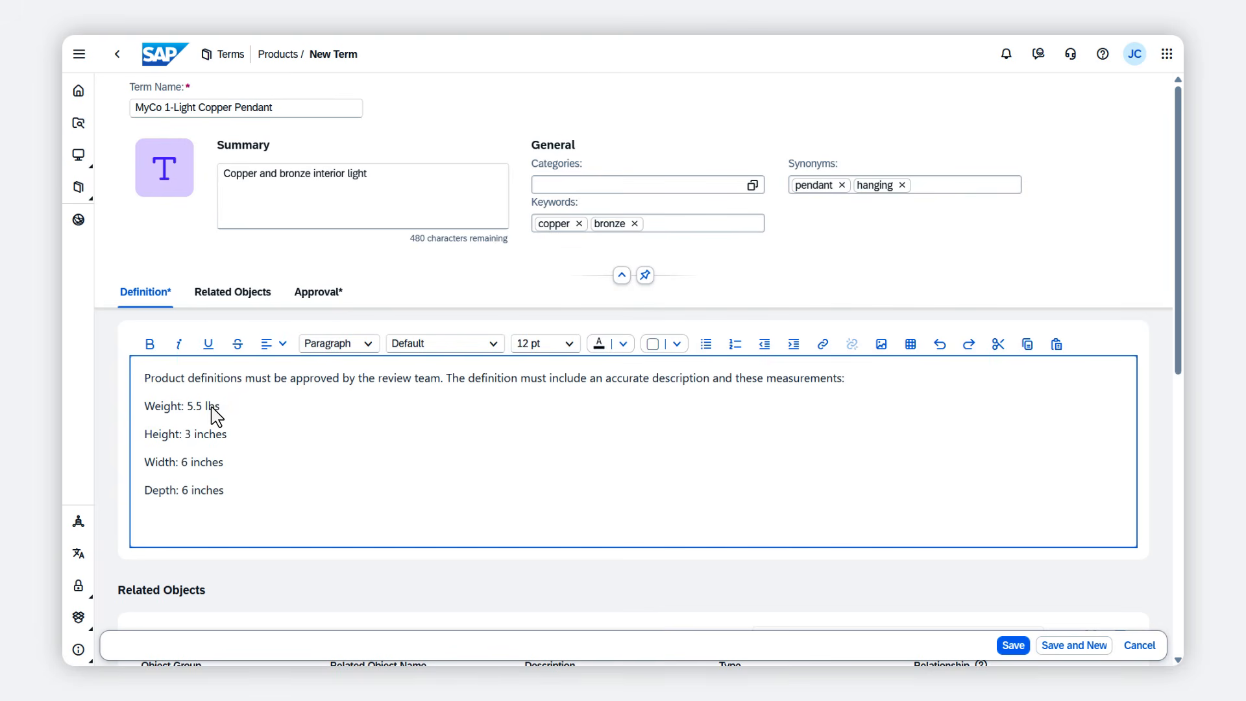
Complete the Approval section with Approved true, the last listed approver and date May 18, 2026, and save the term
{"action": "scroll", "coordinate": [217, 416], "scroll_direction": "down", "scroll_amount": 5}
{"action": "left_click", "coordinate": [231, 454]}
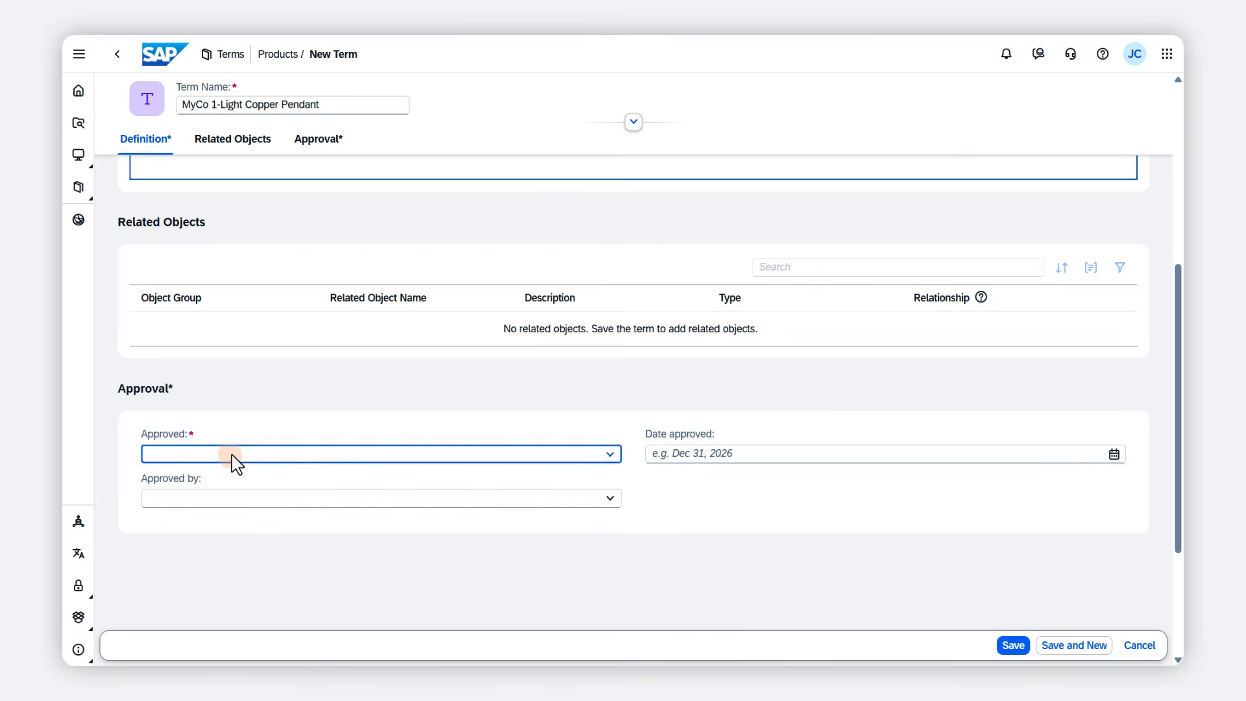
{"action": "left_click", "coordinate": [202, 498]}
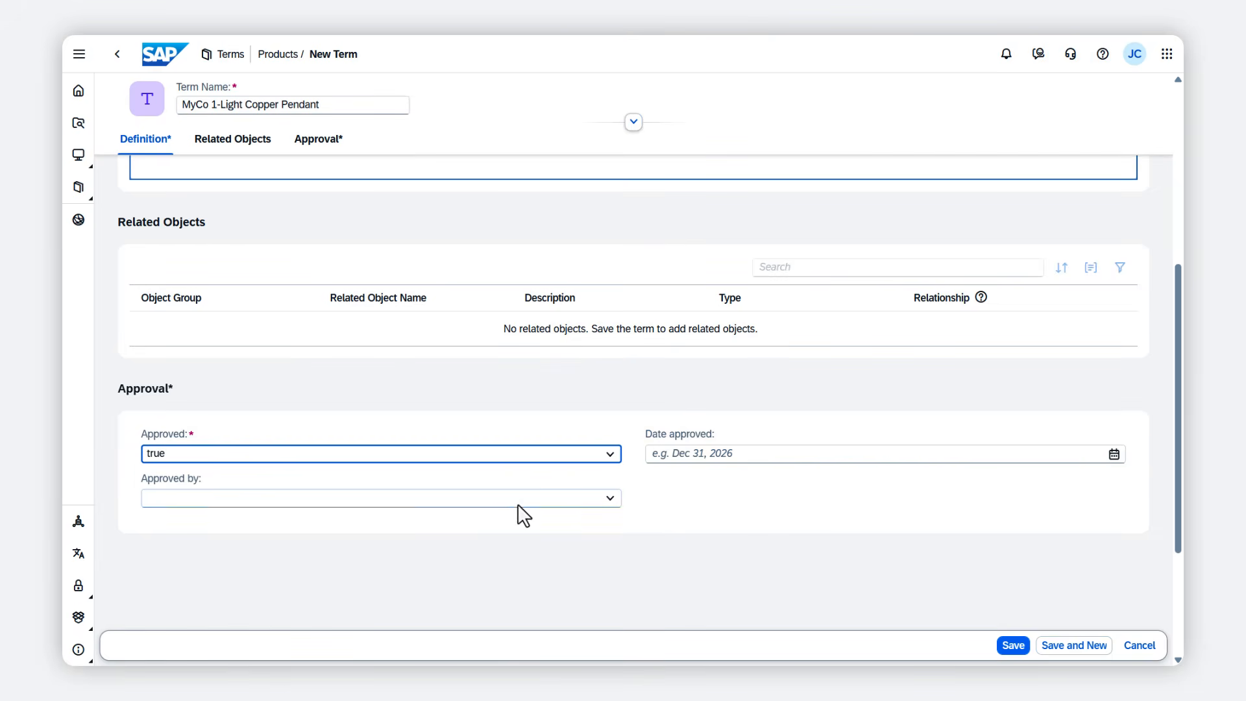
{"action": "left_click", "coordinate": [610, 497]}
{"action": "left_click", "coordinate": [161, 627]}
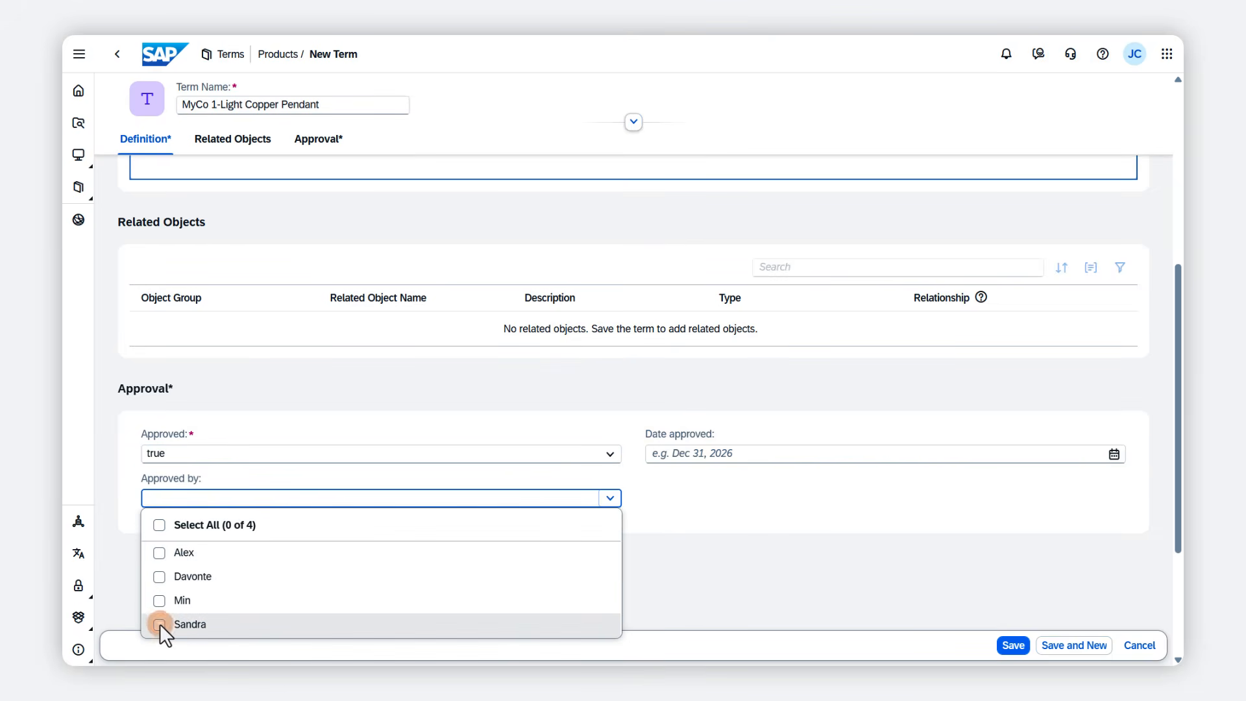
{"action": "left_click", "coordinate": [1114, 454]}
{"action": "left_click", "coordinate": [712, 376]}
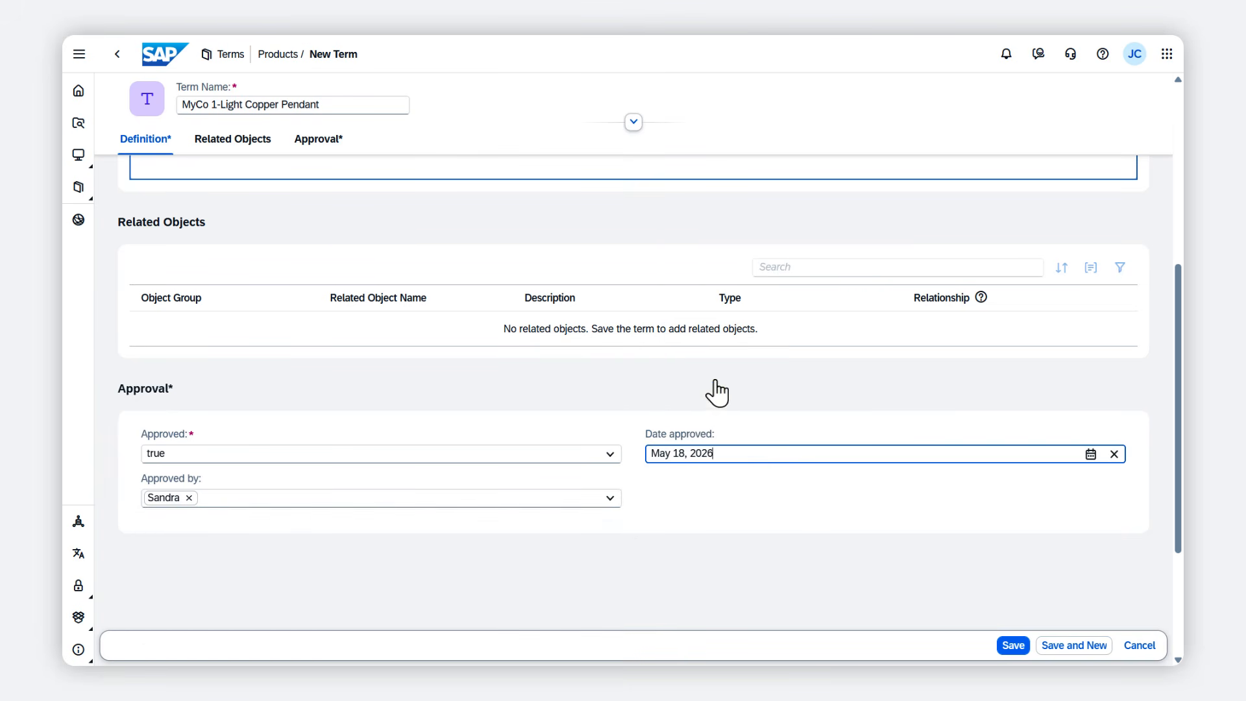
{"action": "left_click", "coordinate": [1013, 645]}
Leave the saved term and open Marketplace Data Products from the catalog
{"action": "left_click", "coordinate": [78, 187]}
{"action": "left_click", "coordinate": [162, 231]}
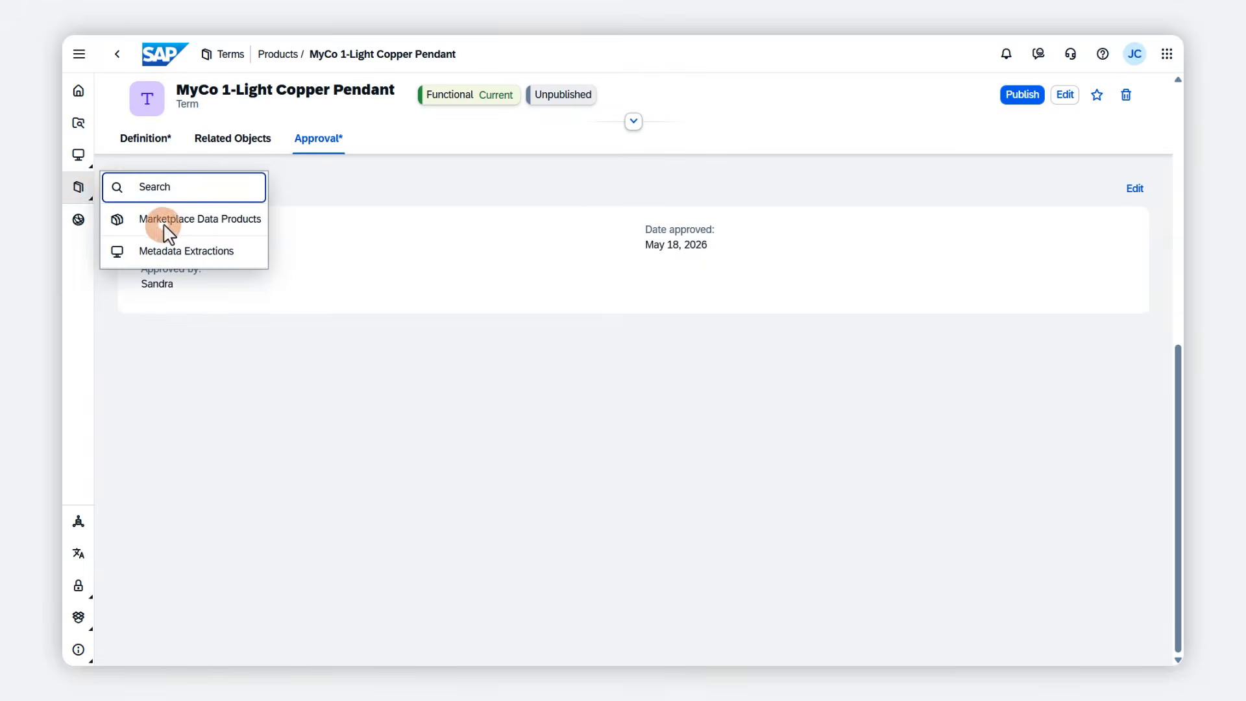